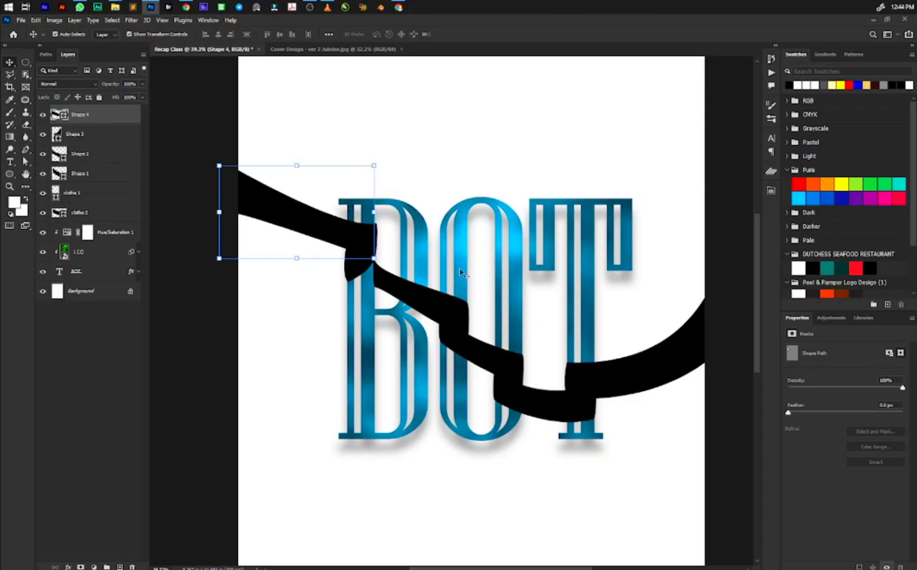
Step: Examine the ribbon around the 50 in Cover Design - ver 2 Jubilee.jpg and compare it with the black strips across BOT
left_click(337, 49)
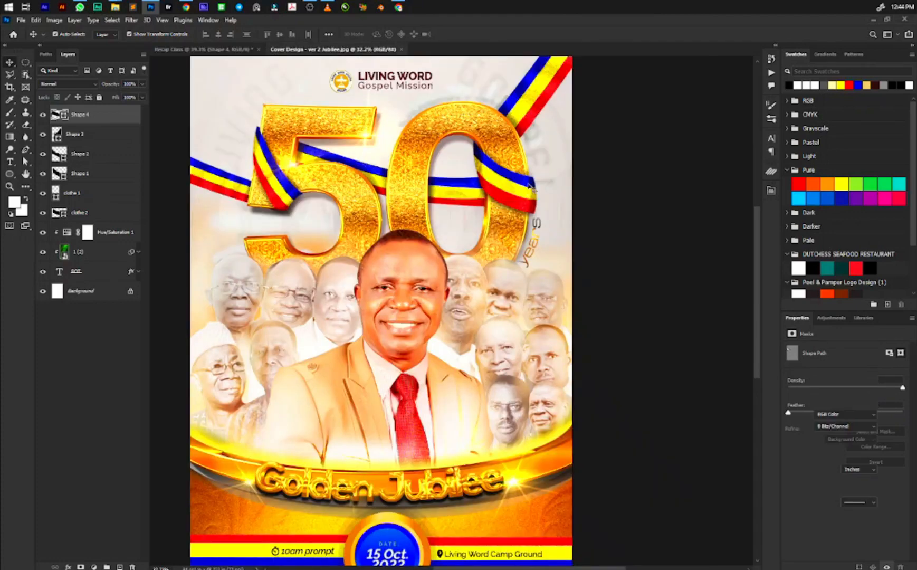
scroll(530, 174, "up", 1)
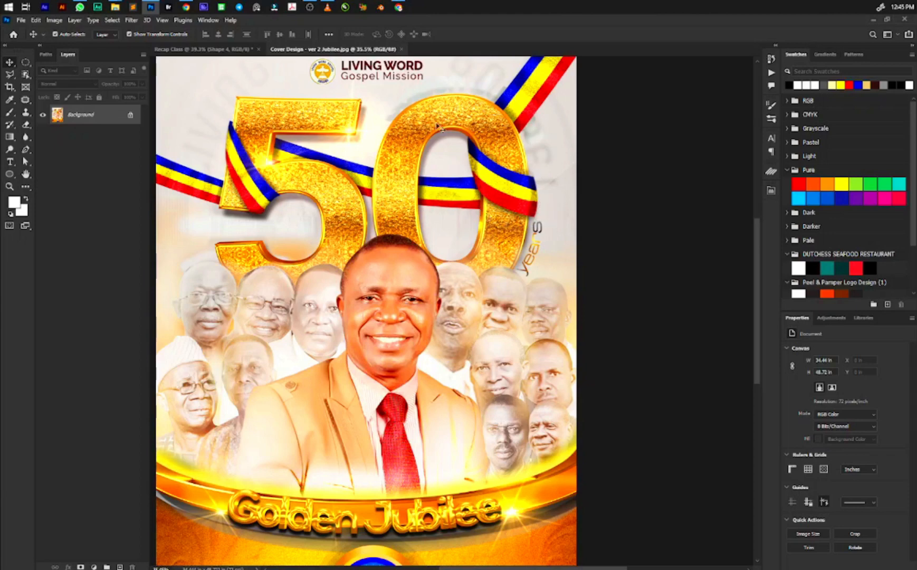
left_click(221, 48)
scroll(554, 372, "up", 2)
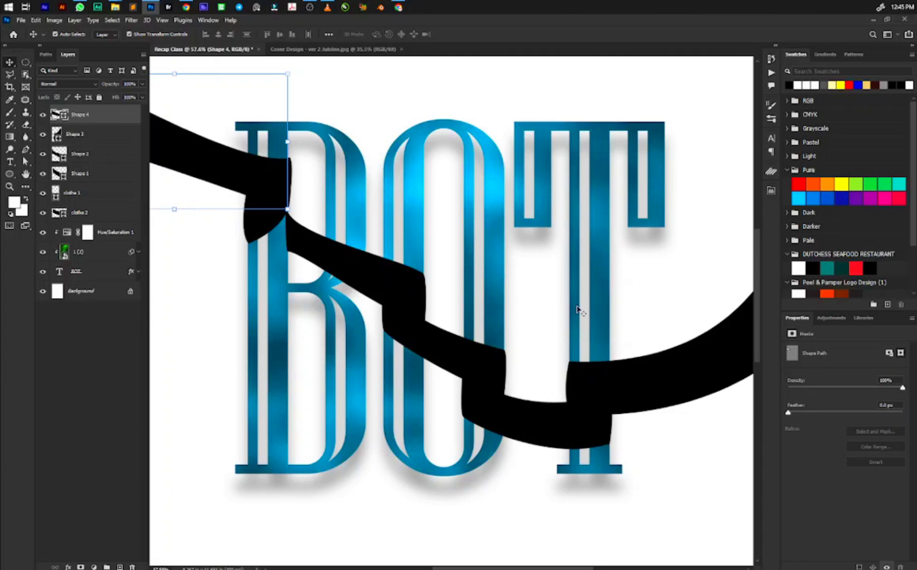
scroll(491, 395, "down", 4)
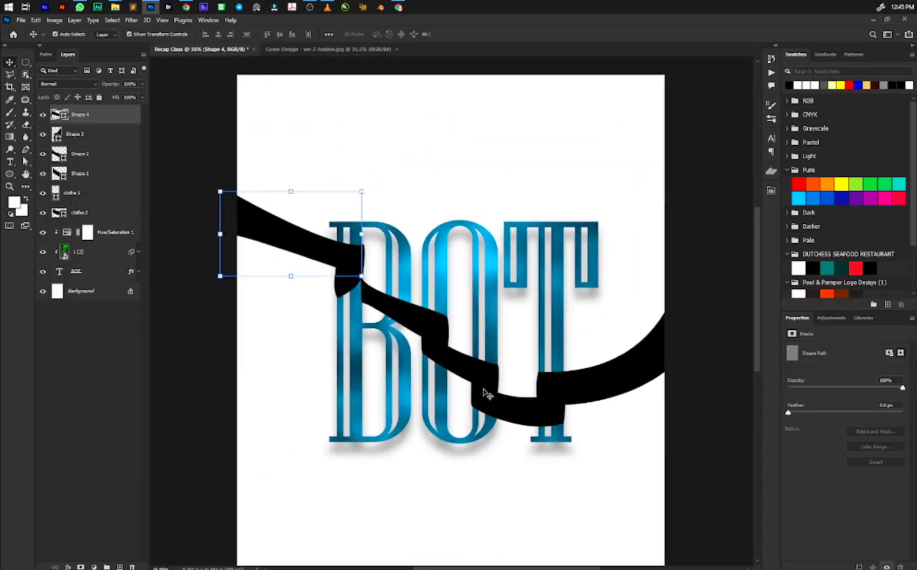
scroll(555, 400, "up", 4)
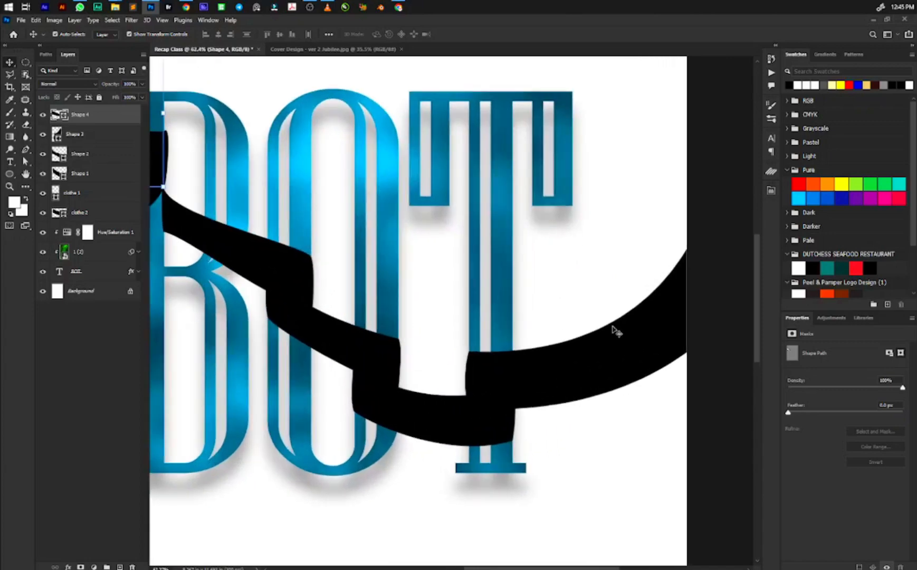
left_click(567, 360)
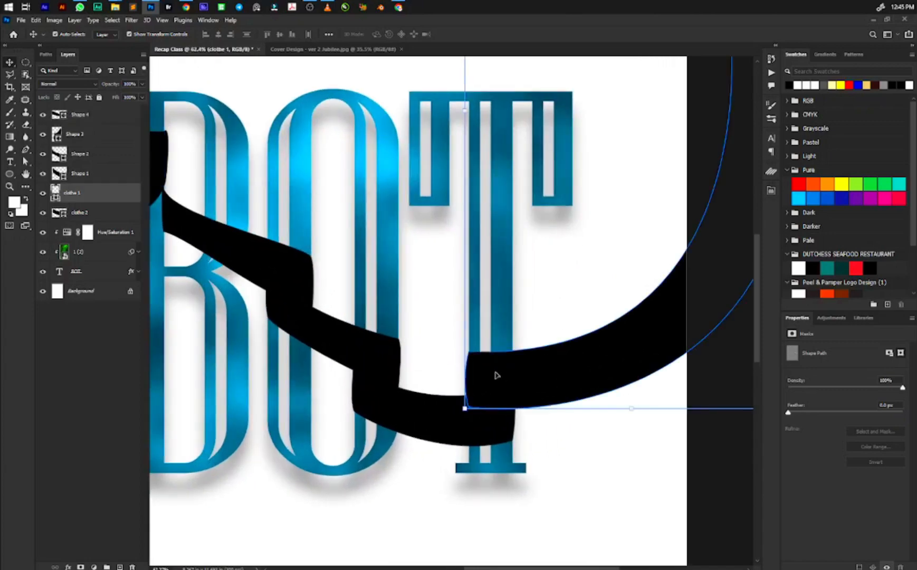
scroll(610, 317, "down", 3)
scroll(587, 349, "up", 2)
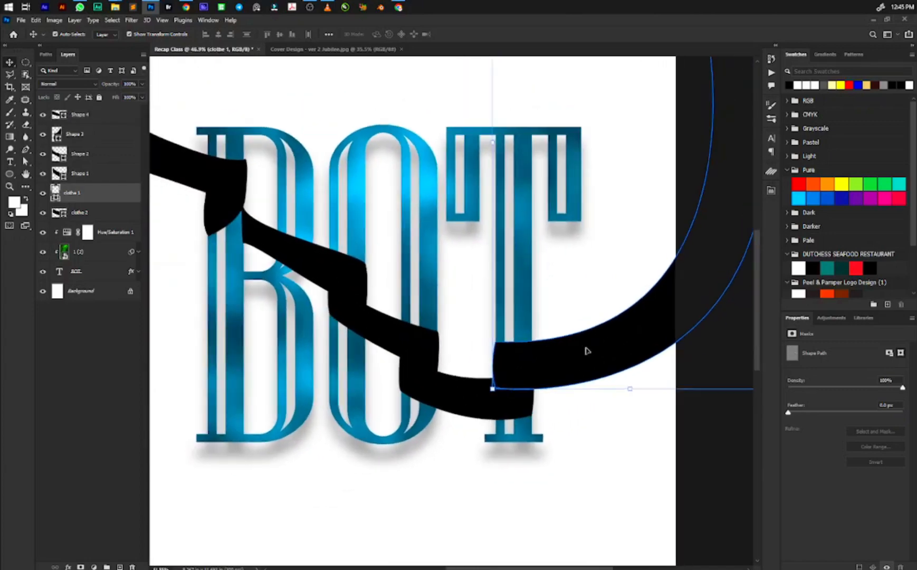
scroll(587, 351, "up", 1)
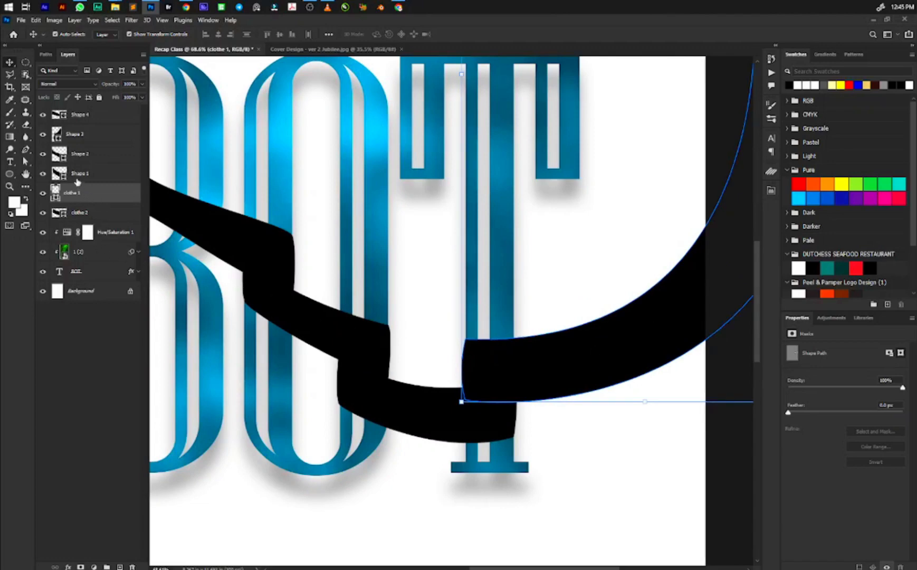
Step: Rename the layers Shape 1, Shape 2, Shape 3 and Shape 4 as clothe 3, clothe 4, clothe 5 and Clothe 6
double_click(80, 174)
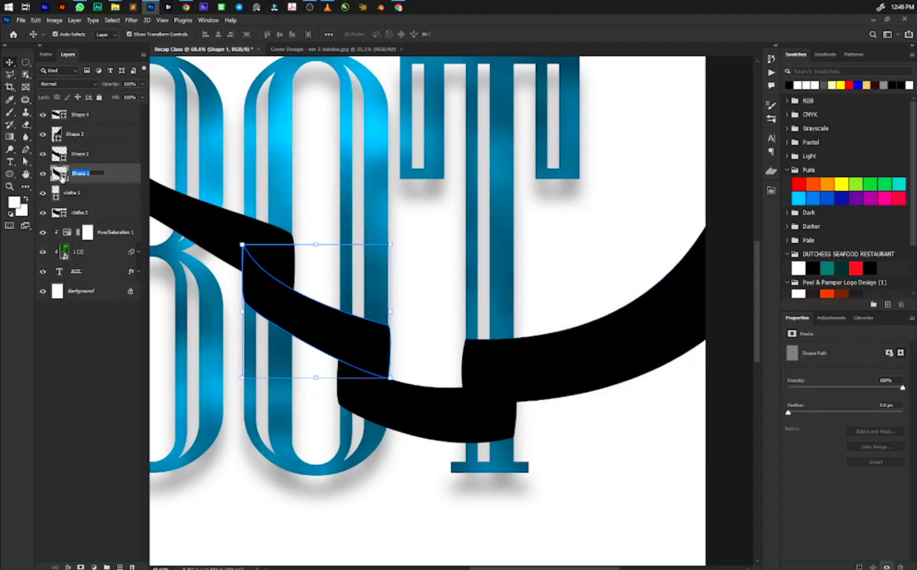
type("clothe 3")
key("shift+Tab")
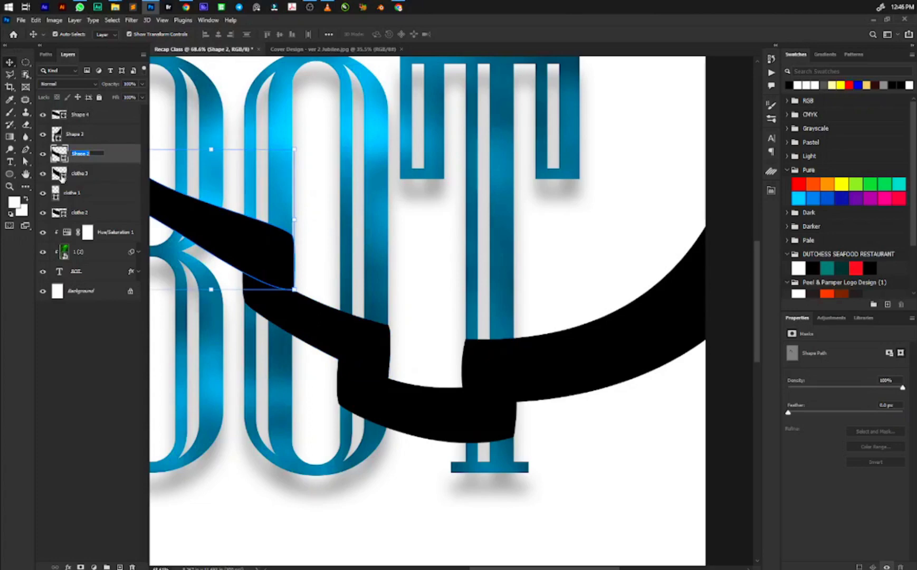
type("clothe 4")
key("shift+Tab")
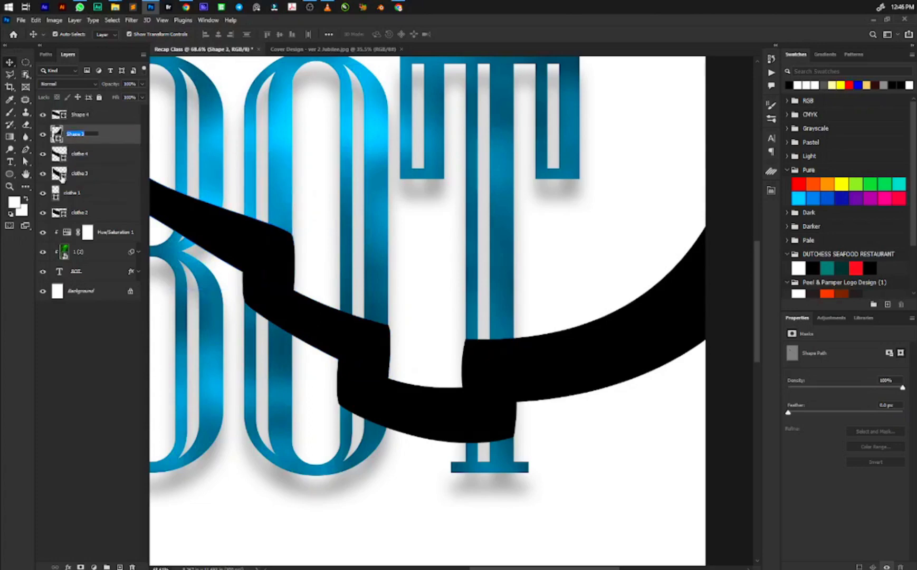
type("clothe")
type("5")
key("shift+Tab")
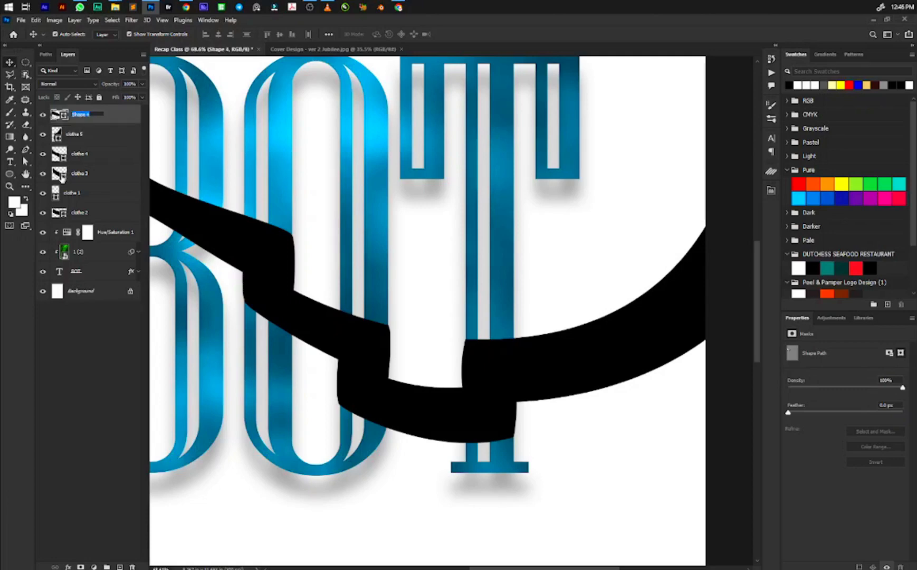
type("cloth")
key("Return")
Step: Move the clothe 1 layer beneath the BOT text layer, directly above Background, so the strip passes behind the T
scroll(379, 210, "down", 3)
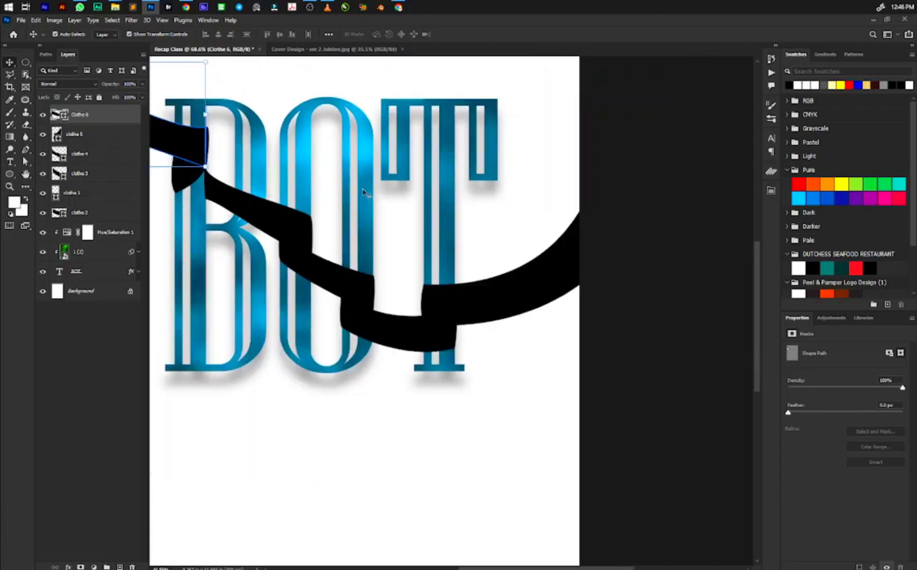
scroll(221, 179, "up", 3)
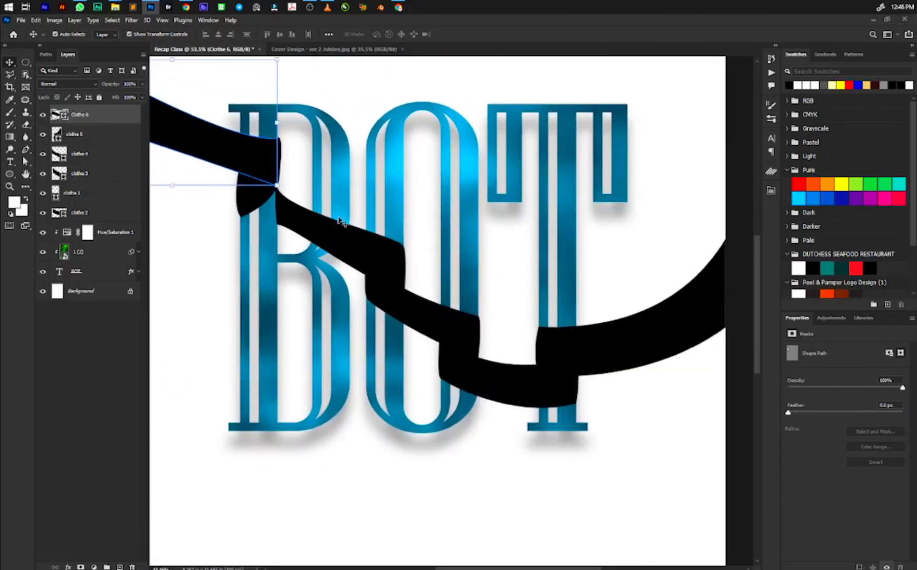
left_click(92, 197)
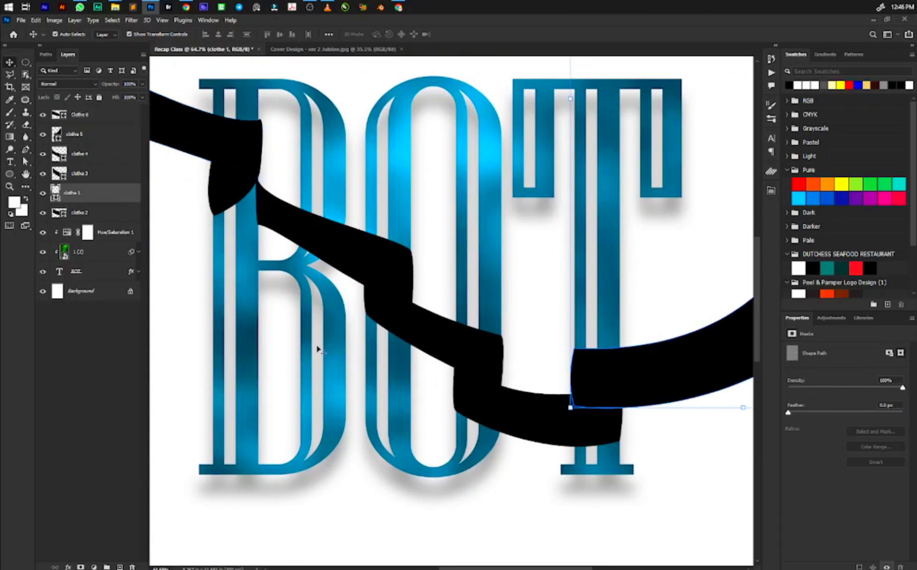
left_click_drag(90, 193, 97, 272)
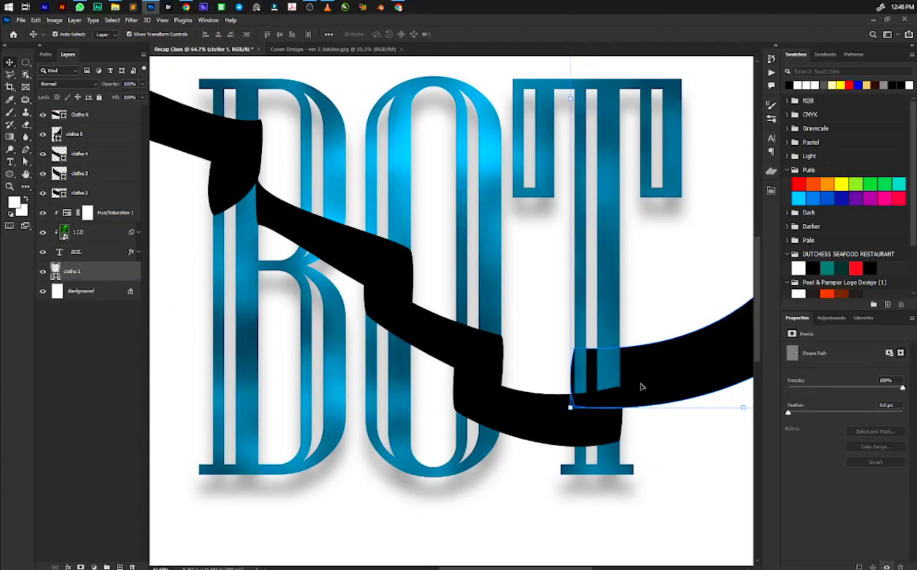
Step: Add a new empty layer directly above the clothe 2 layer
left_click(551, 419)
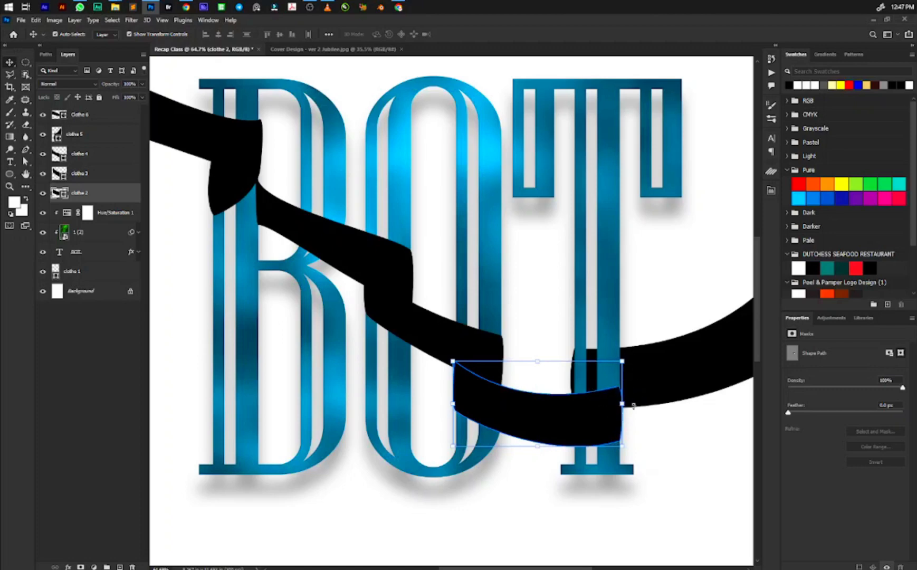
scroll(632, 406, "up", 2)
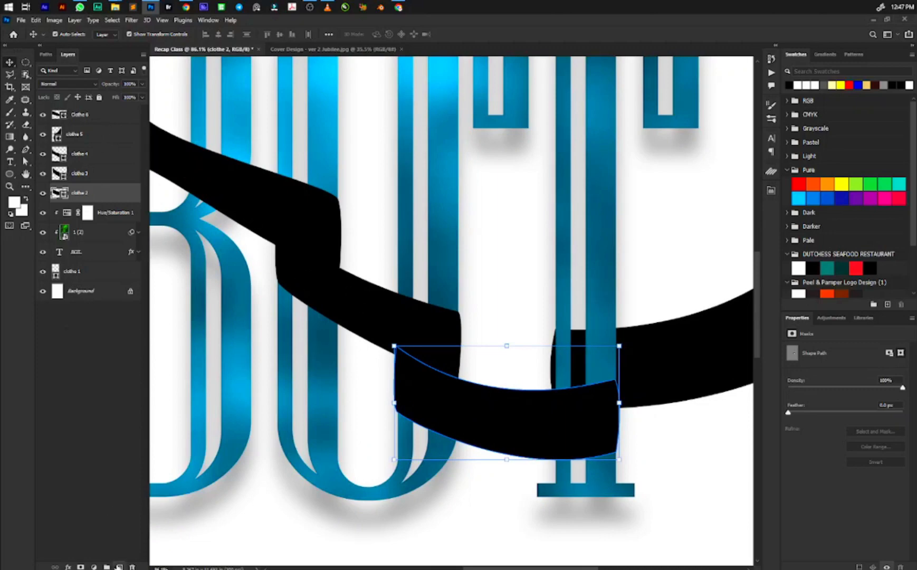
left_click(120, 567)
scroll(543, 346, "up", 2)
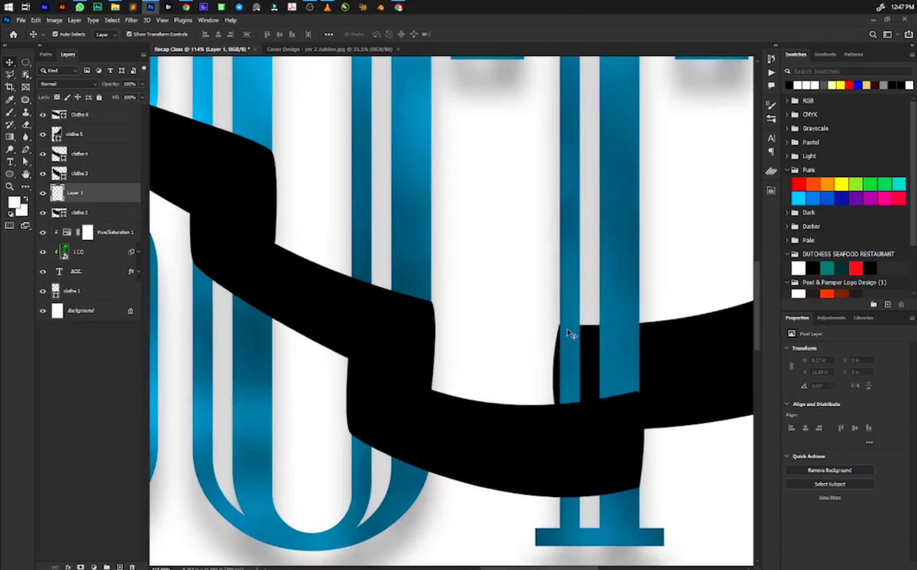
Step: Draw a black slanted fold shape about 162 by 288 px over the T's stem with the Pen tool, linking clothe 1 to clothe 2
key("p")
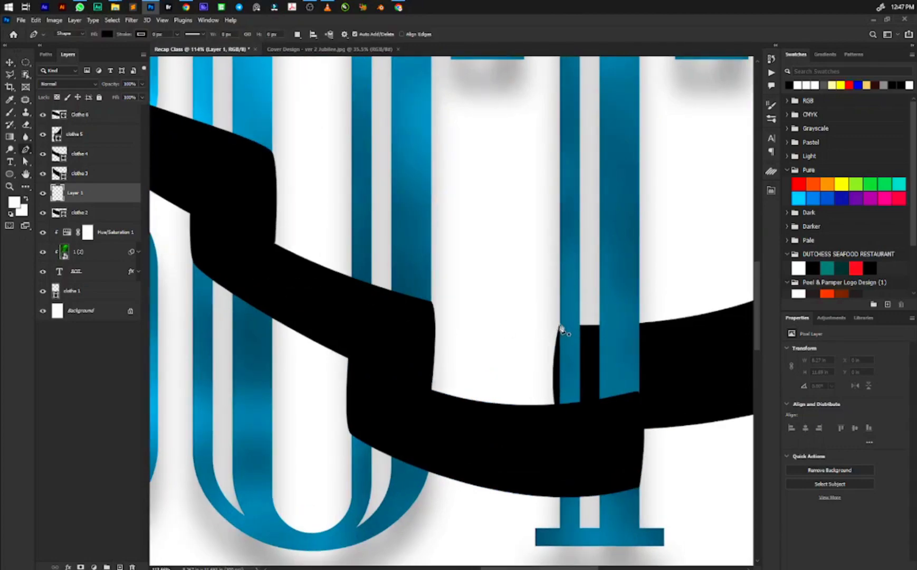
left_click(560, 325)
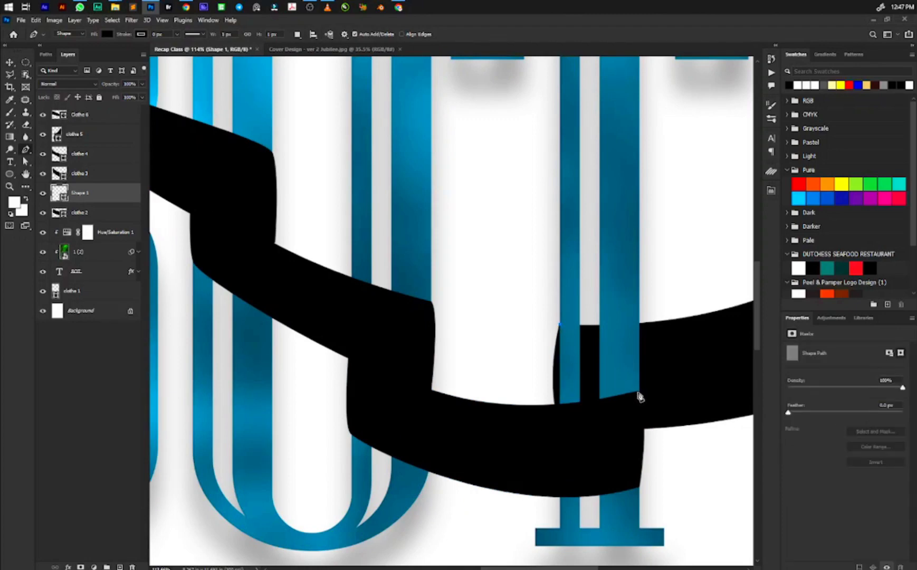
left_click_drag(638, 393, 662, 391)
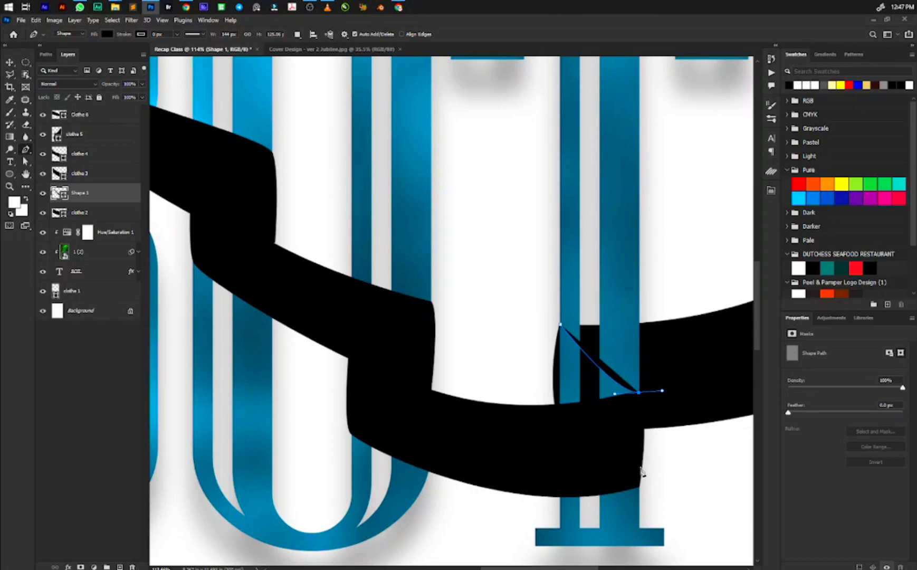
left_click_drag(641, 476, 634, 484)
key("ctrl+z")
left_click(639, 393, "alt")
left_click(636, 485)
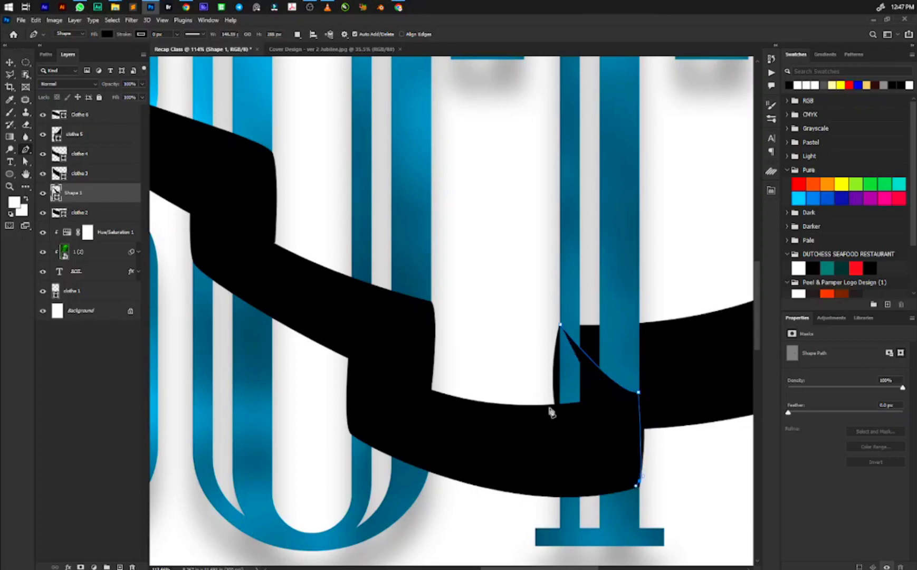
left_click_drag(553, 406, 552, 394)
left_click_drag(561, 327, 567, 317)
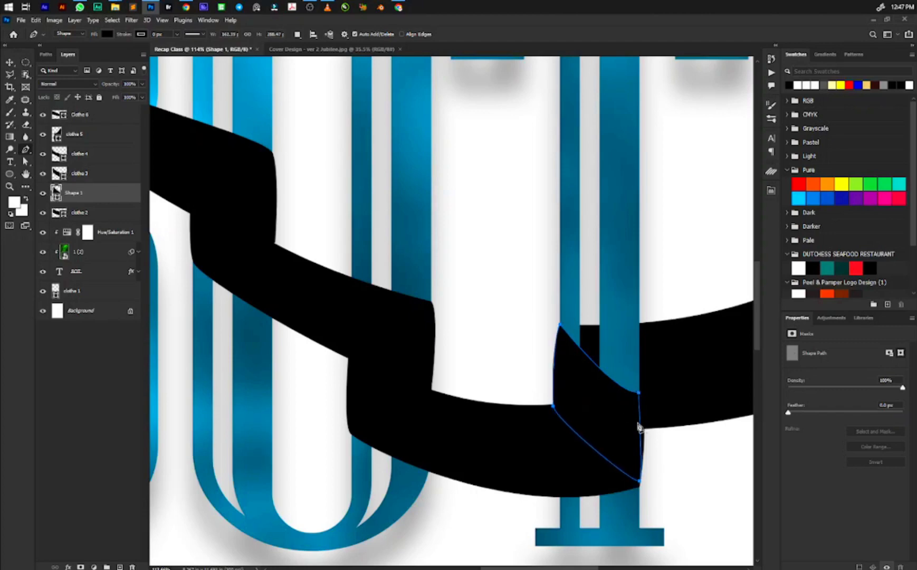
Step: Adjust the fold shape's curve handles to smooth its upper edge and bow its right edge outward to match the end of clothe 2
key("v")
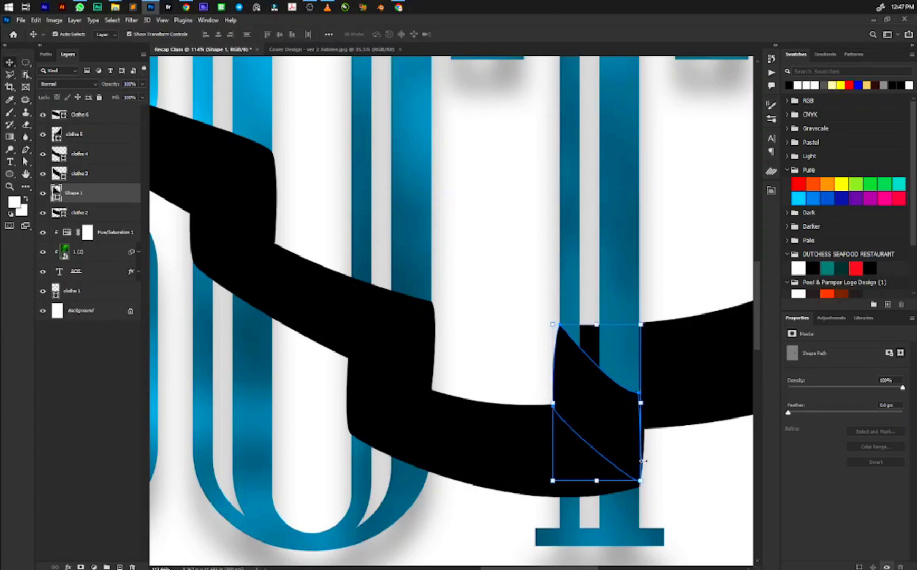
key("a")
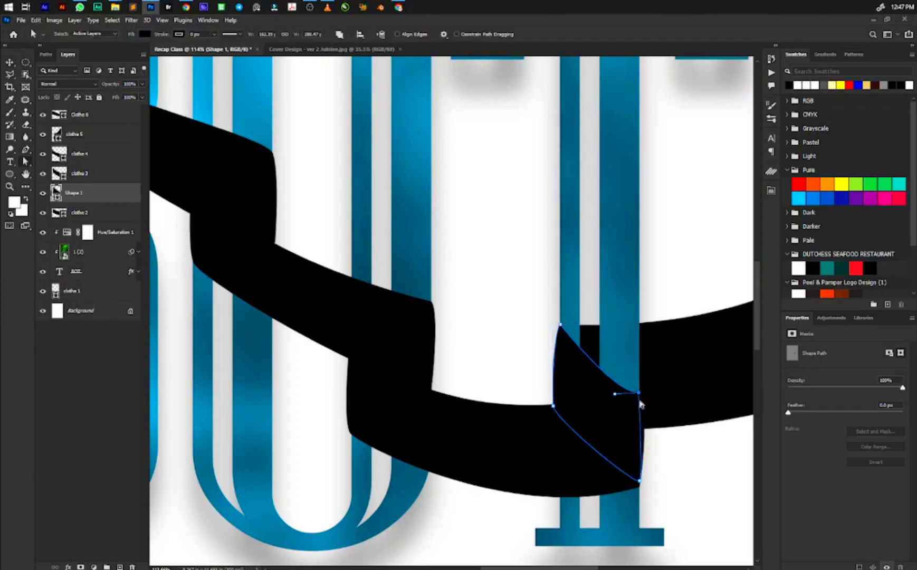
key("p")
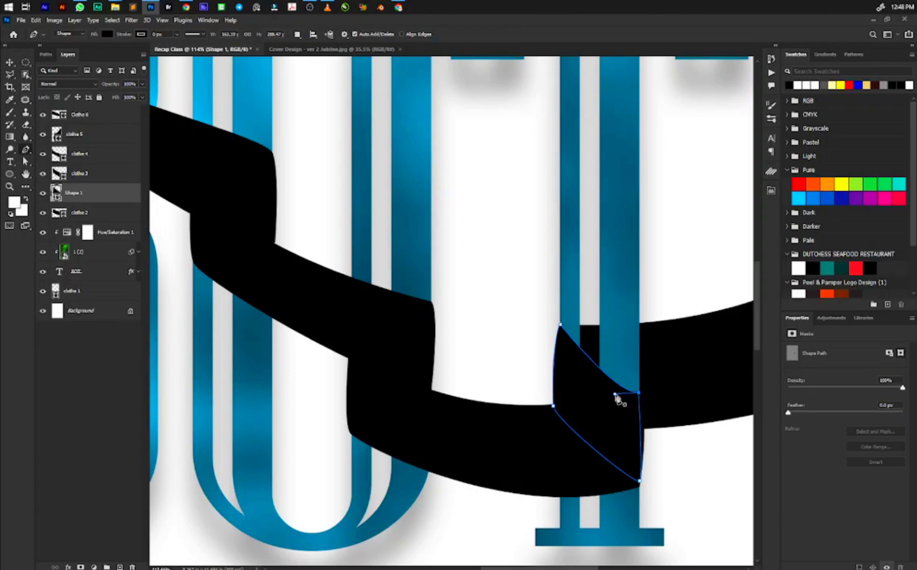
left_click_drag(614, 394, 601, 379)
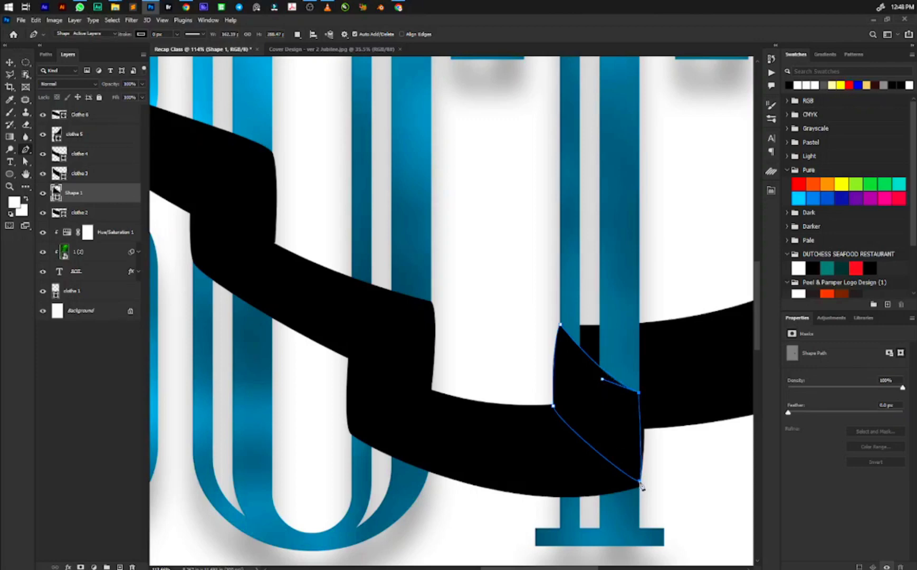
left_click(640, 481, "ctrl")
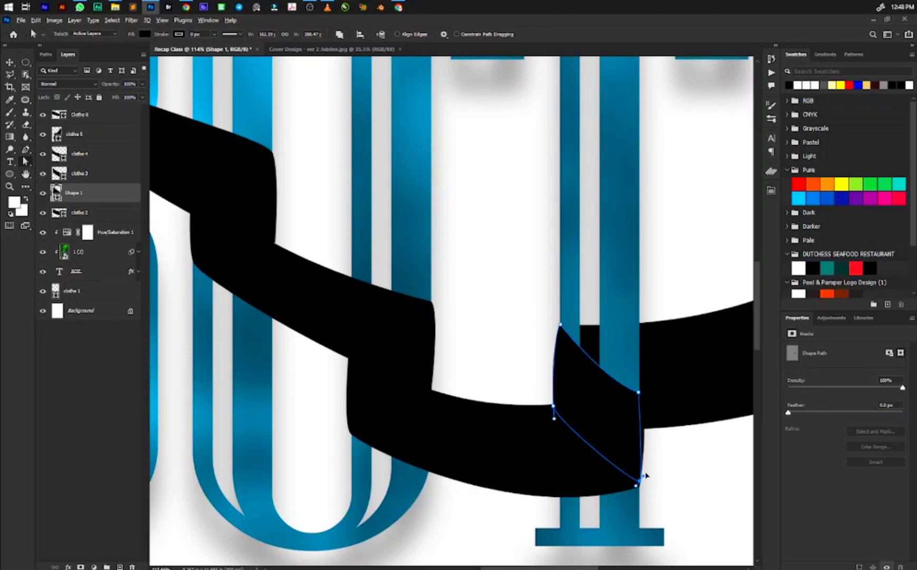
left_click_drag(645, 475, 651, 442)
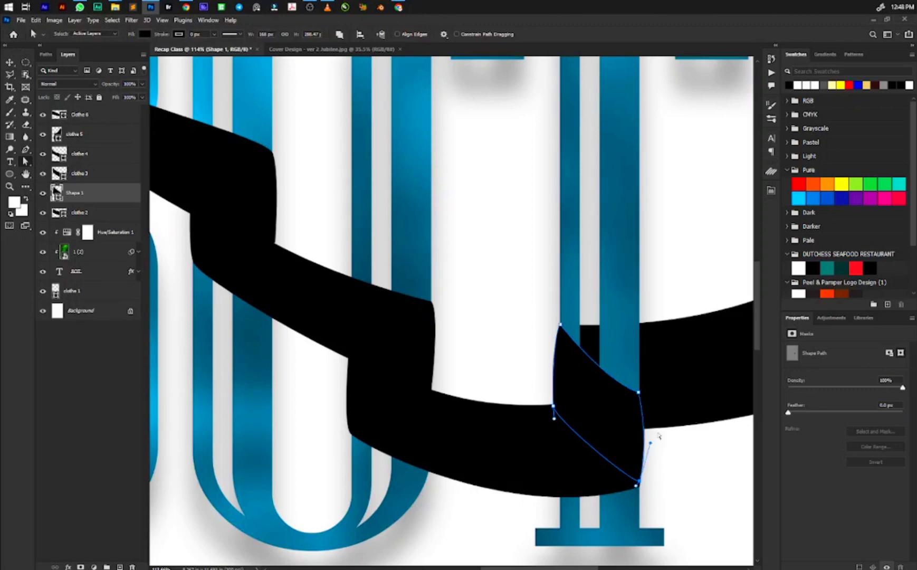
key("v")
left_click(649, 420)
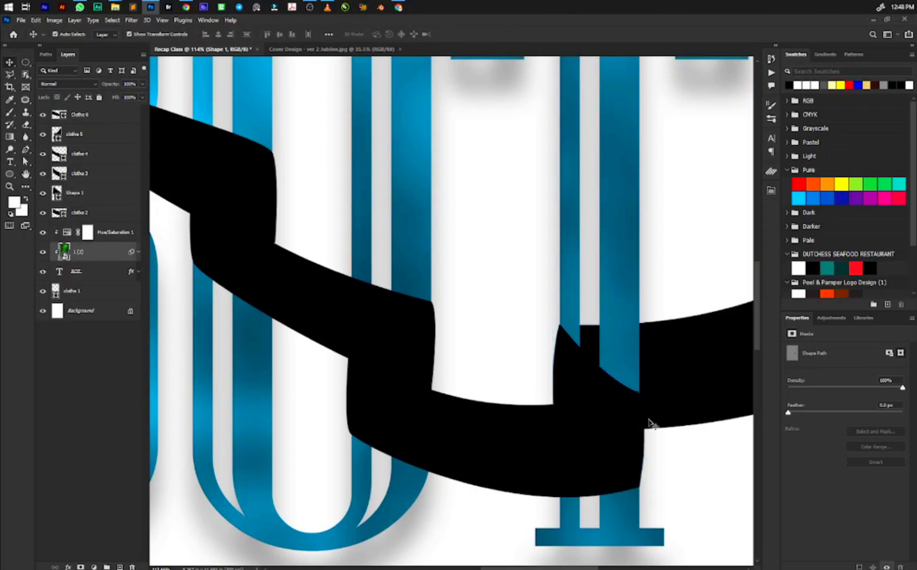
Step: Rename the fold shape's layer above clothe 2 as clothe 1-2
scroll(600, 360, "down", 1)
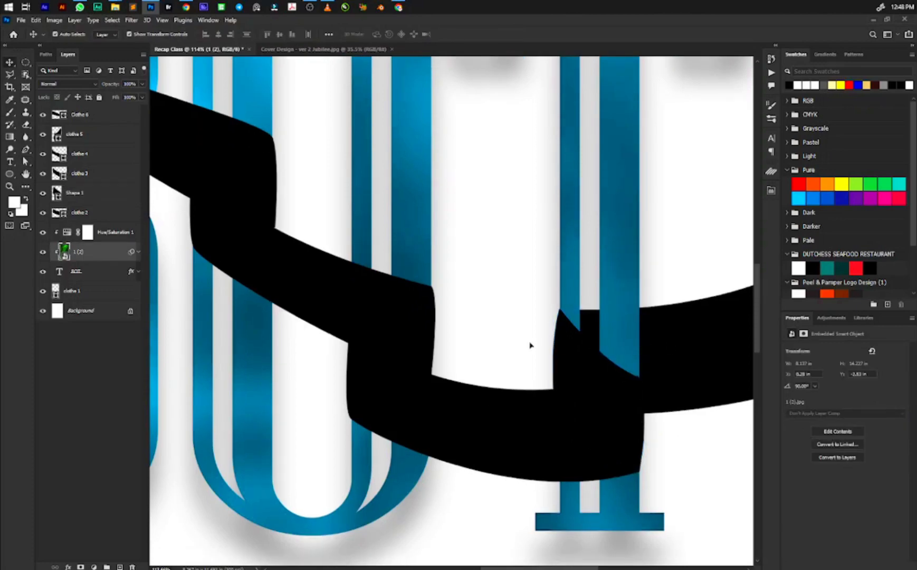
scroll(531, 345, "down", 1)
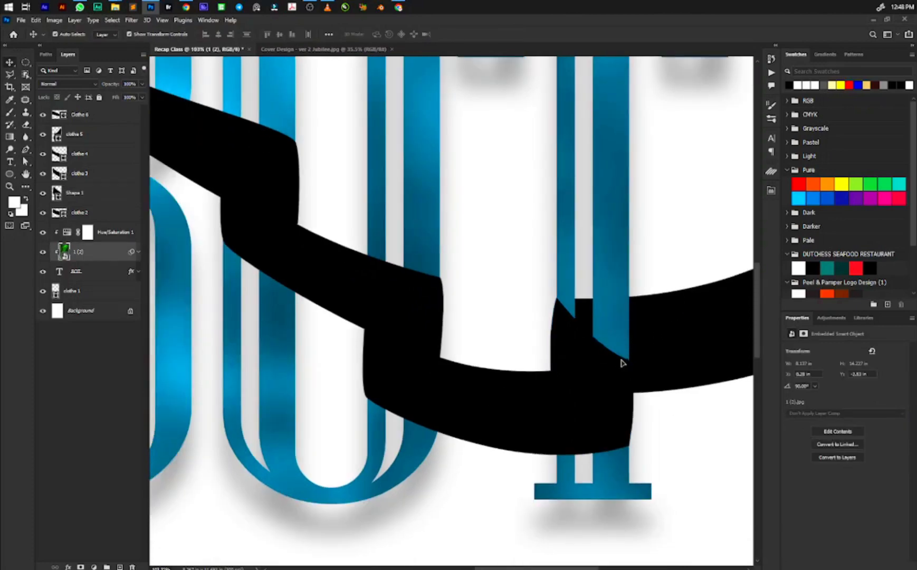
left_click(524, 410)
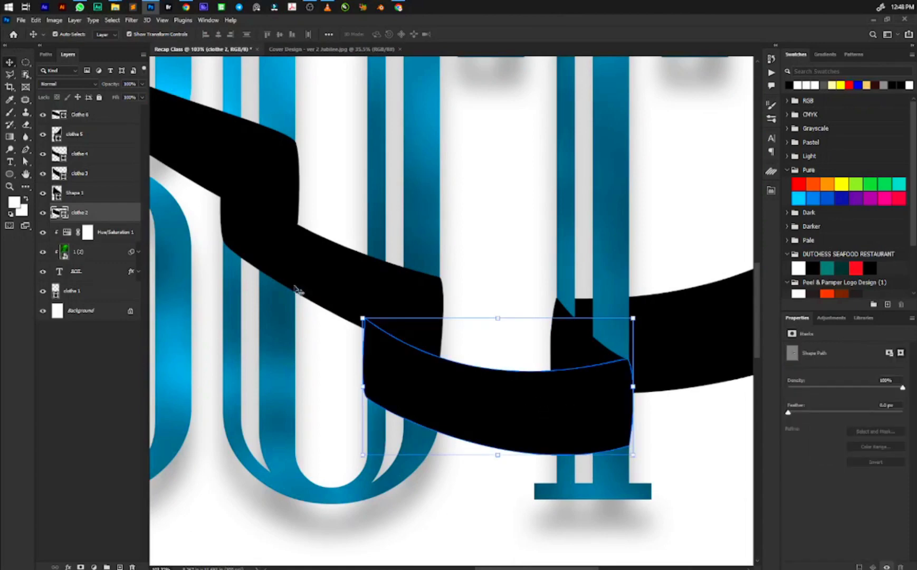
left_click(77, 195)
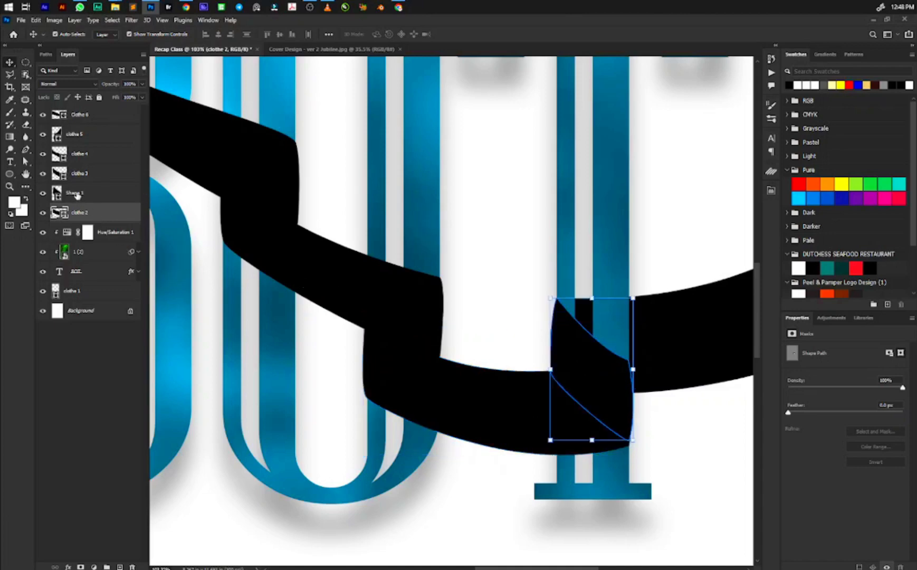
double_click(75, 193)
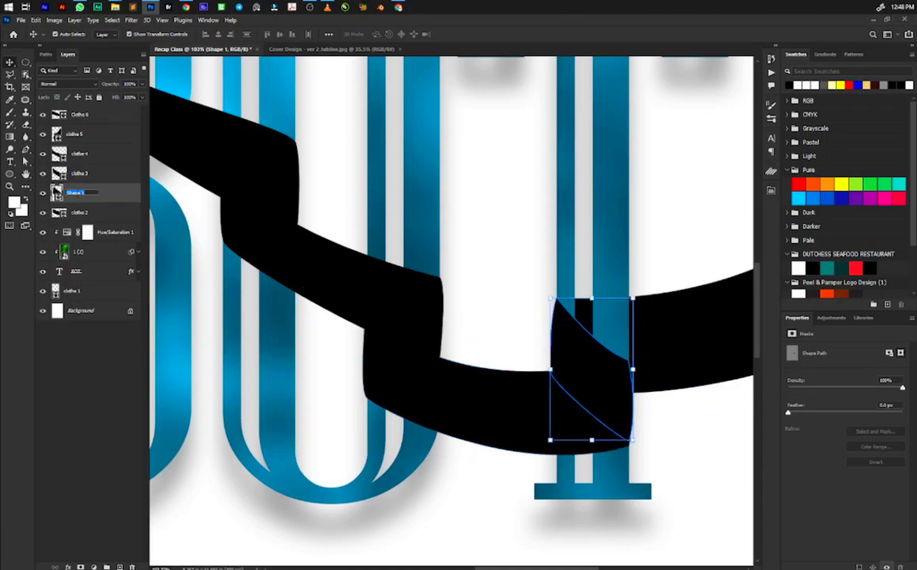
type("clothe 1-2")
key("Return")
Step: Try the clothe 2 layer beneath the BOT text layer, and return it to directly above the Hue/Saturation 1 layer
left_click(503, 424)
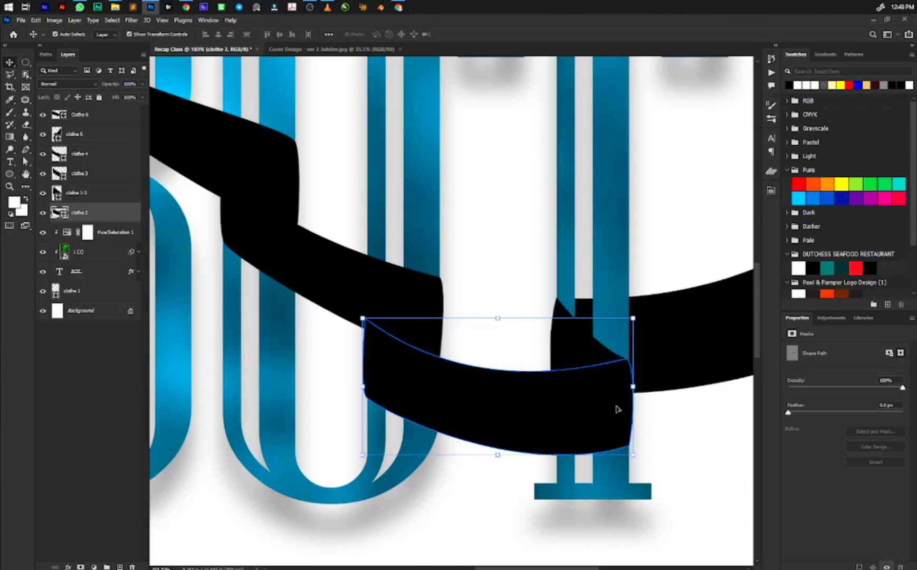
left_click_drag(83, 212, 79, 280)
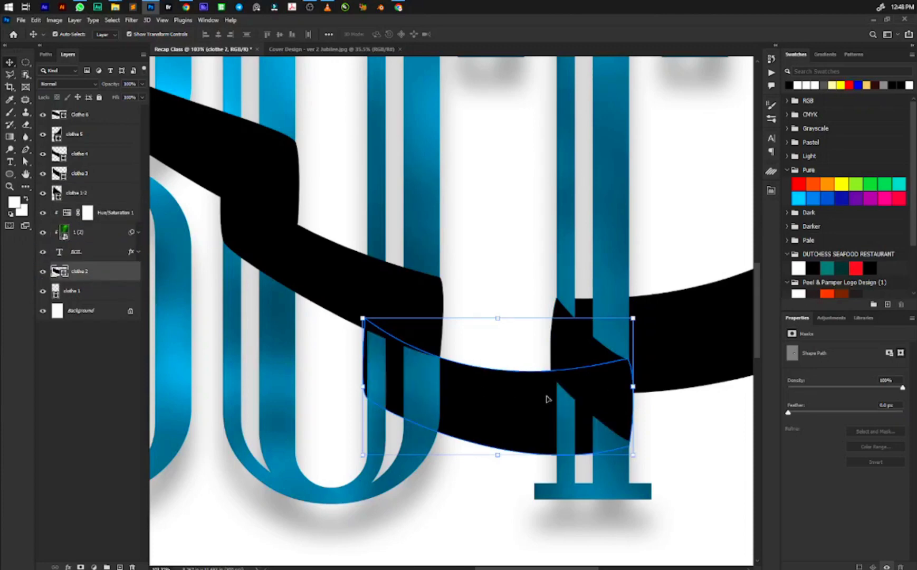
left_click(478, 406)
scroll(490, 404, "down", 2)
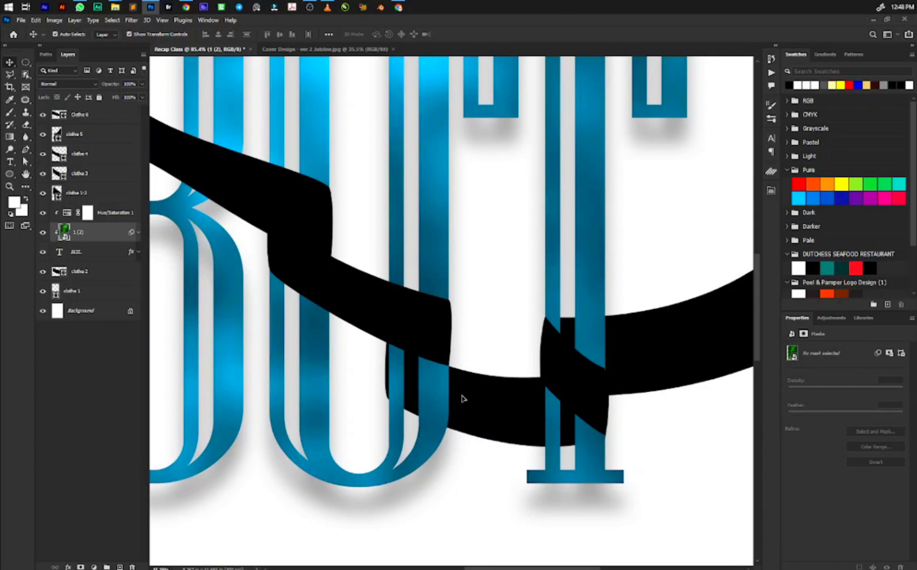
scroll(462, 398, "down", 2)
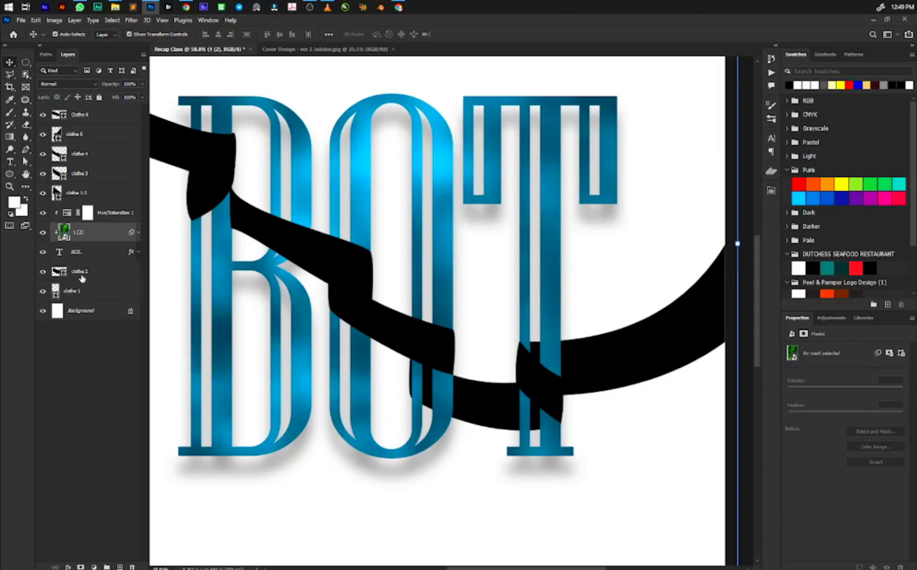
left_click_drag(80, 280, 90, 198)
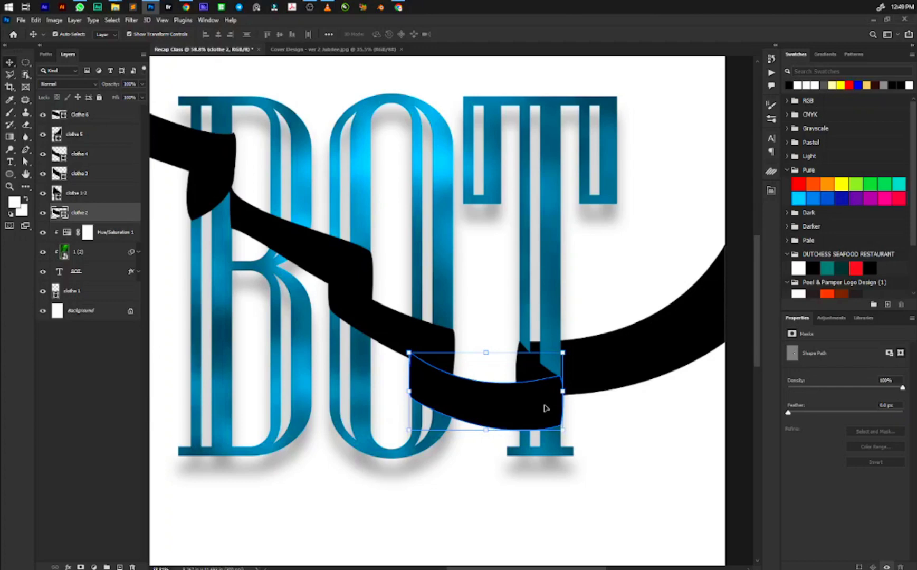
Step: Add a layer mask to the clothe 2 layer and load the BOT letter outlines as a selection
left_click(82, 566)
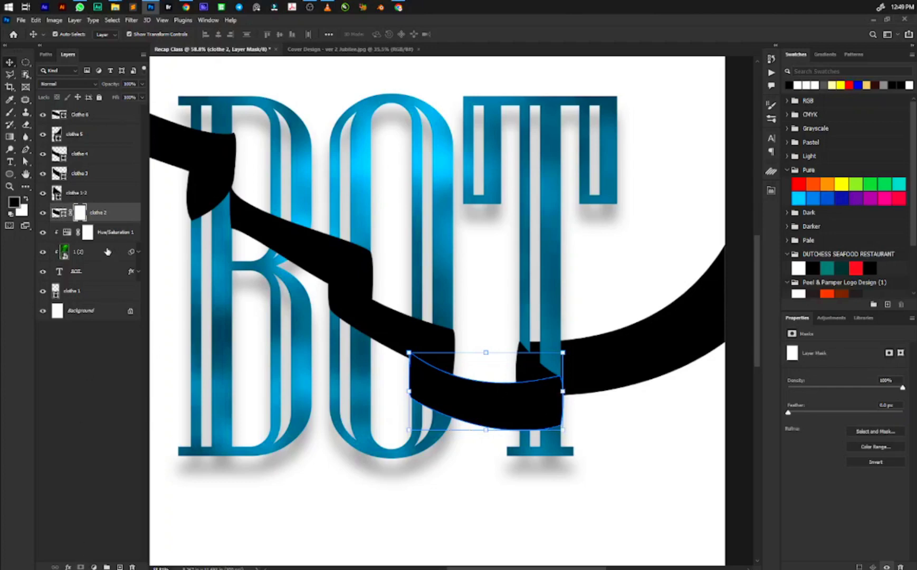
left_click(73, 272, "ctrl")
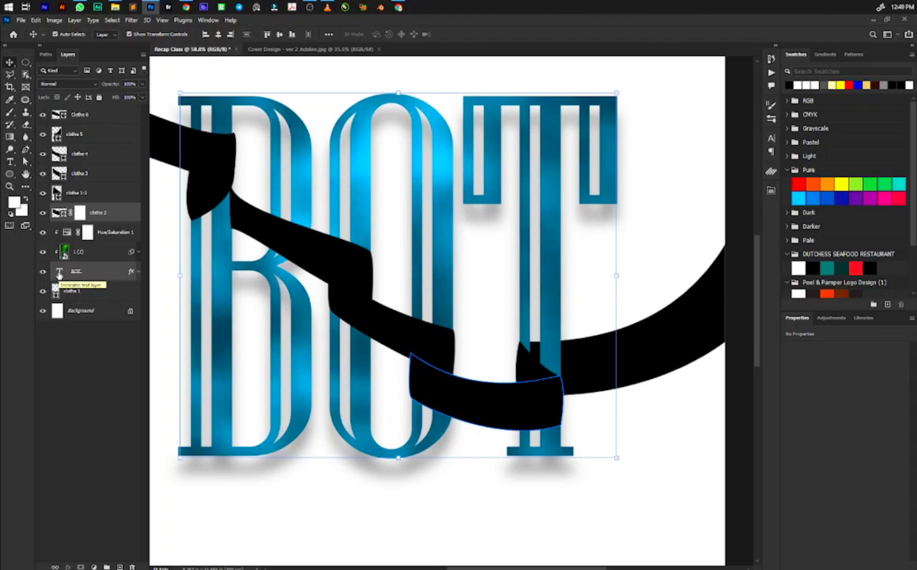
left_click(59, 274, "ctrl")
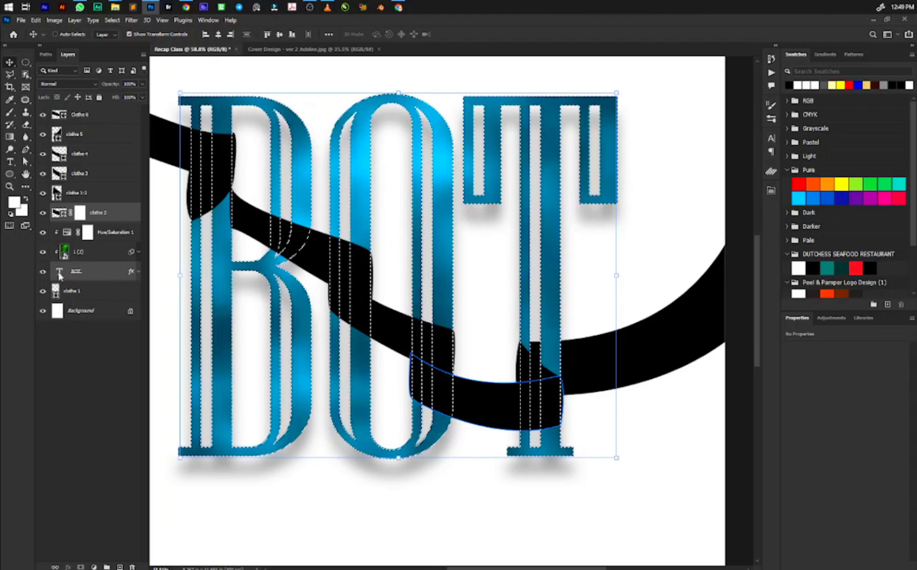
scroll(542, 404, "up", 2)
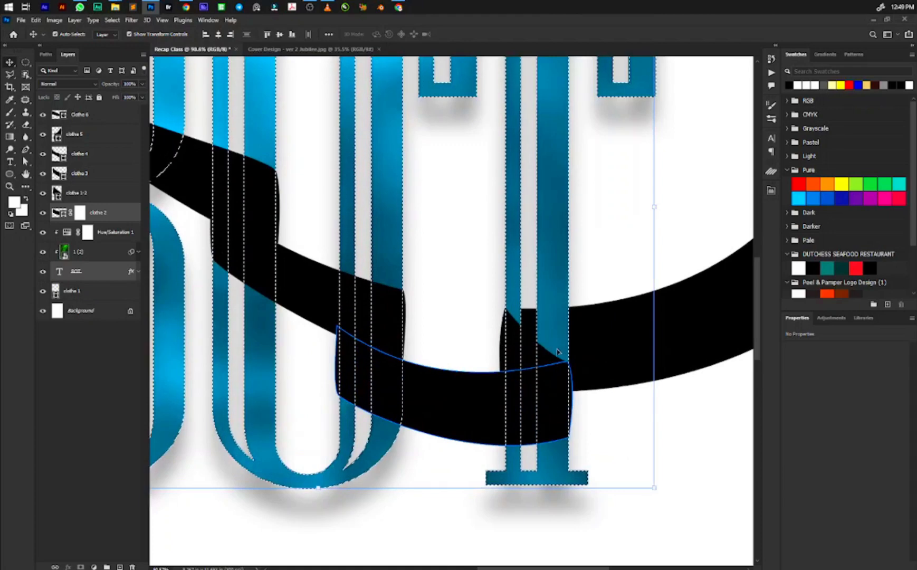
scroll(558, 352, "down", 3)
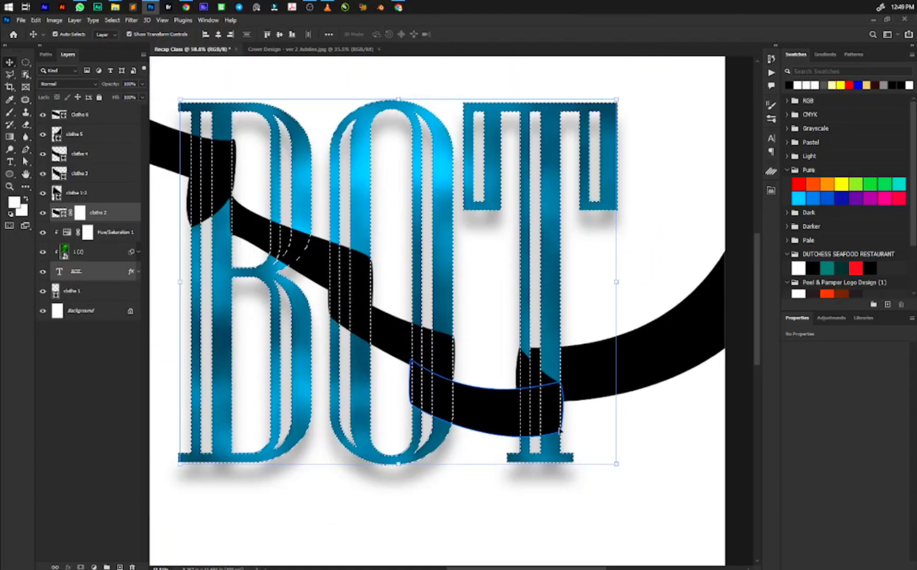
scroll(560, 430, "up", 3)
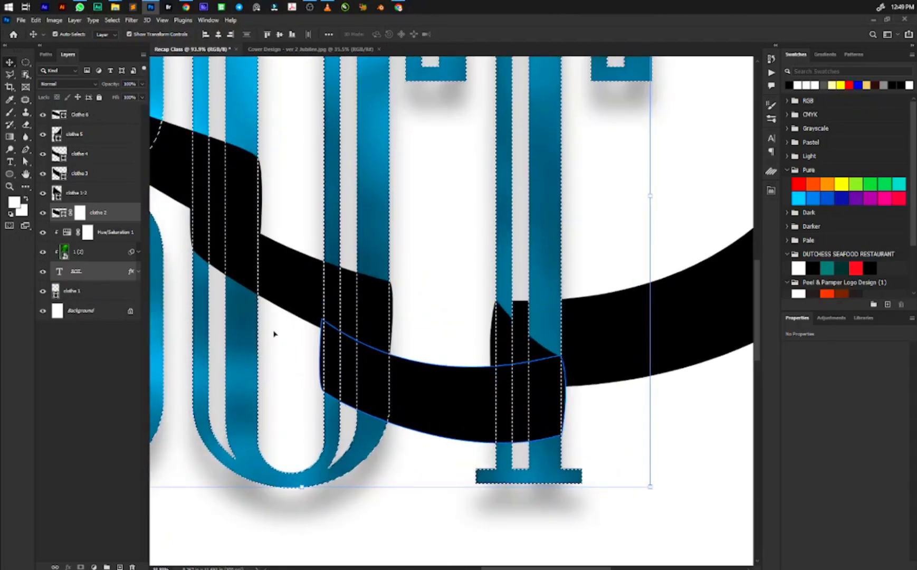
Step: Target the clothe 2 layer mask and prepare a much smaller black brush with 100% hardness
left_click(82, 214)
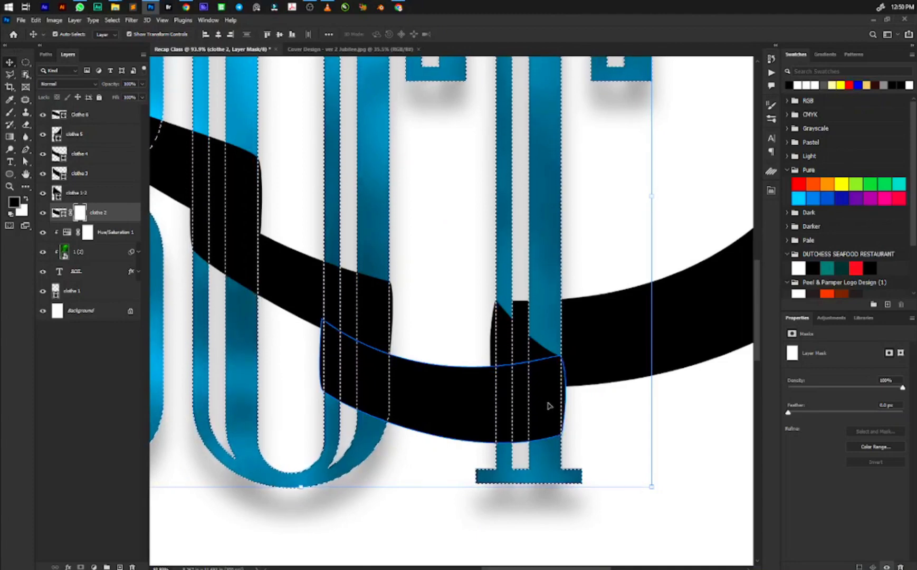
key("b")
key("bracketleft")
key("bracketleft")
key("bracketleft")
key("bracketleft")
key("bracketleft")
key("bracketleft")
key("bracketleft")
key("bracketleft")
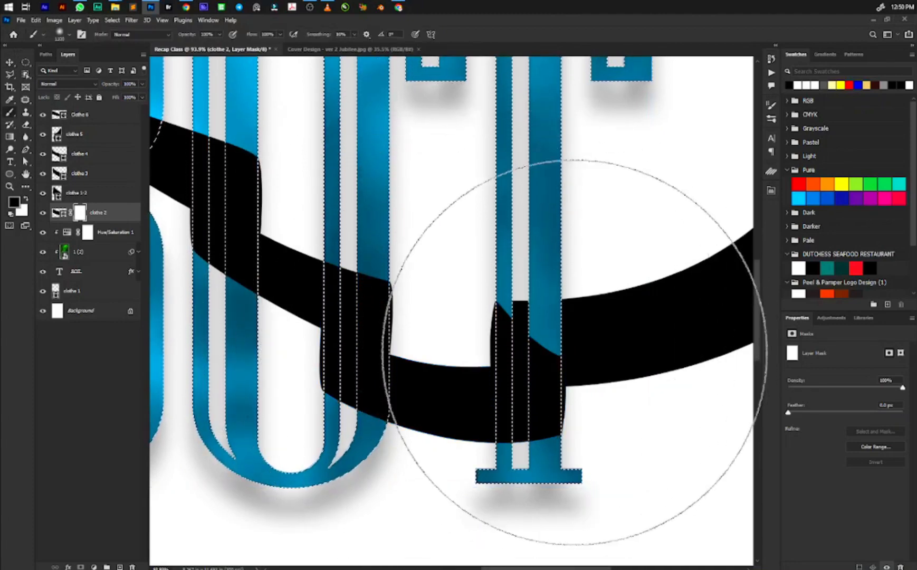
key("bracketleft")
key("bracketleft")
key("bracketleft")
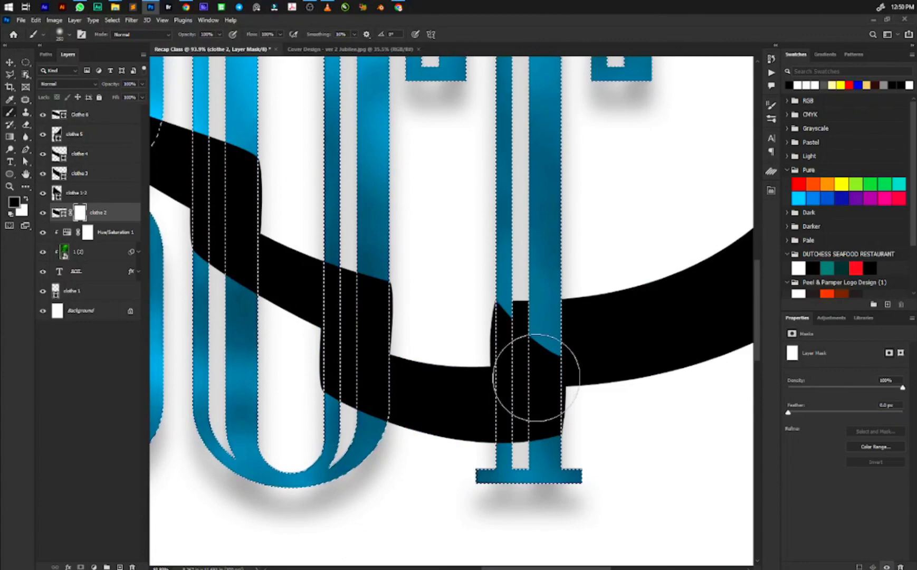
right_click(539, 365)
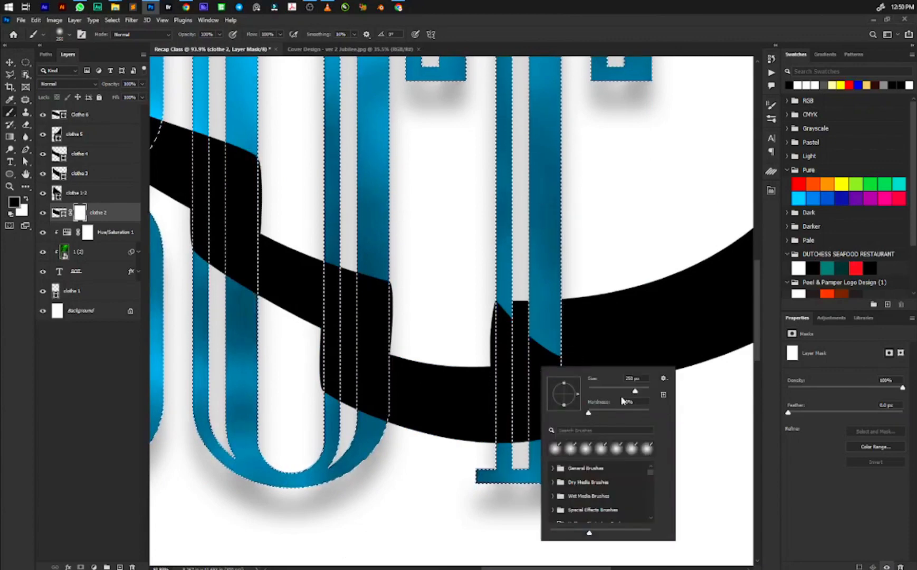
left_click_drag(588, 412, 667, 414)
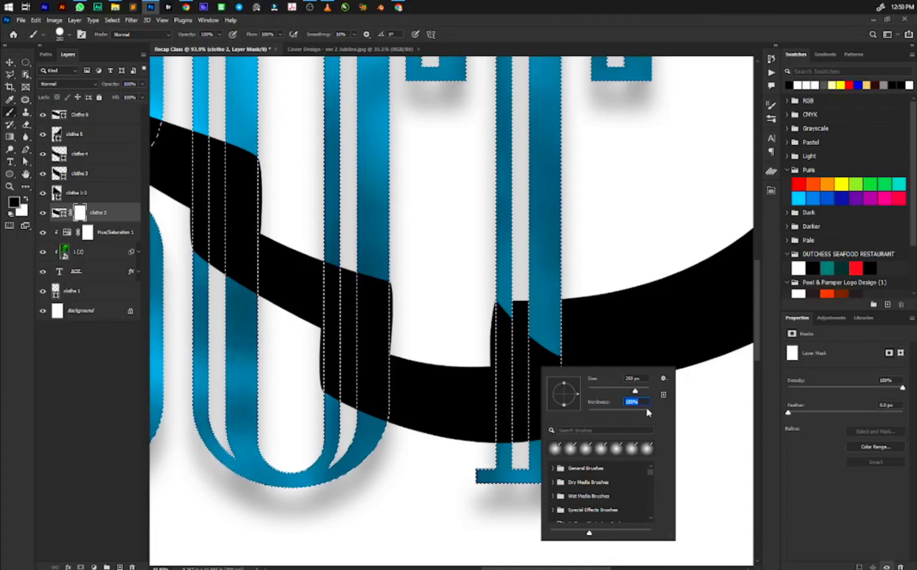
left_click(539, 381)
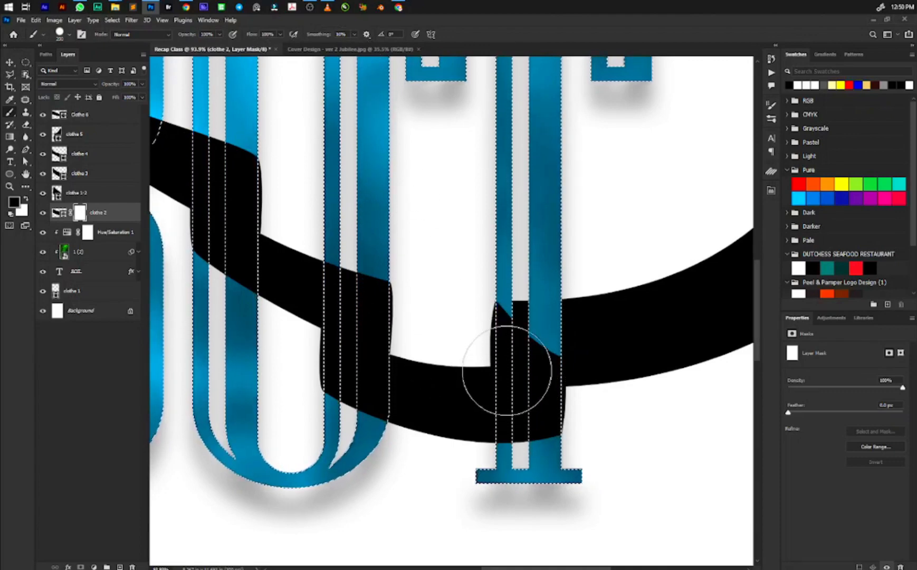
Step: Paint the clothe 2 mask black over both strokes of the T's stem within the selection, check the mask, and deselect
mouse_move(554, 419)
left_mouse_down()
mouse_move(543, 332)
mouse_move(539, 426)
left_mouse_up()
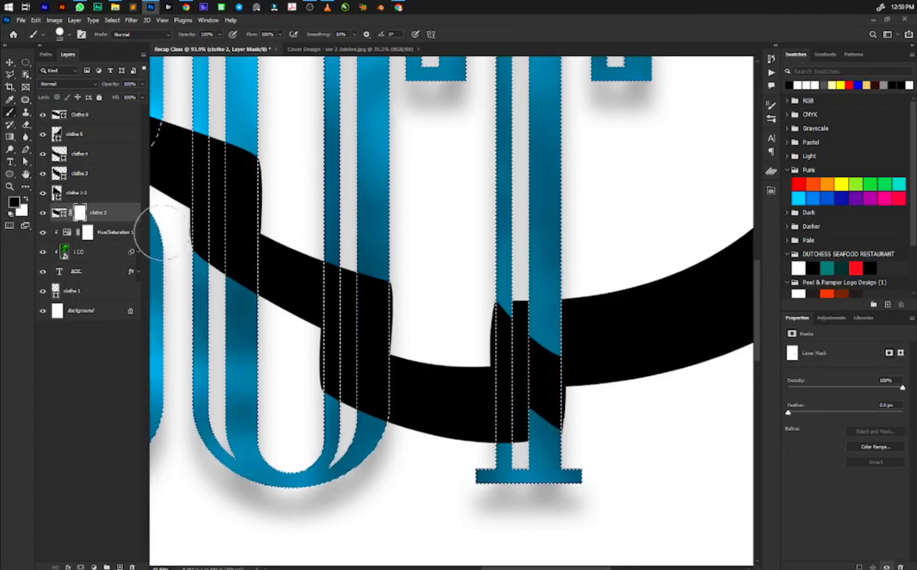
left_click(81, 212, "alt")
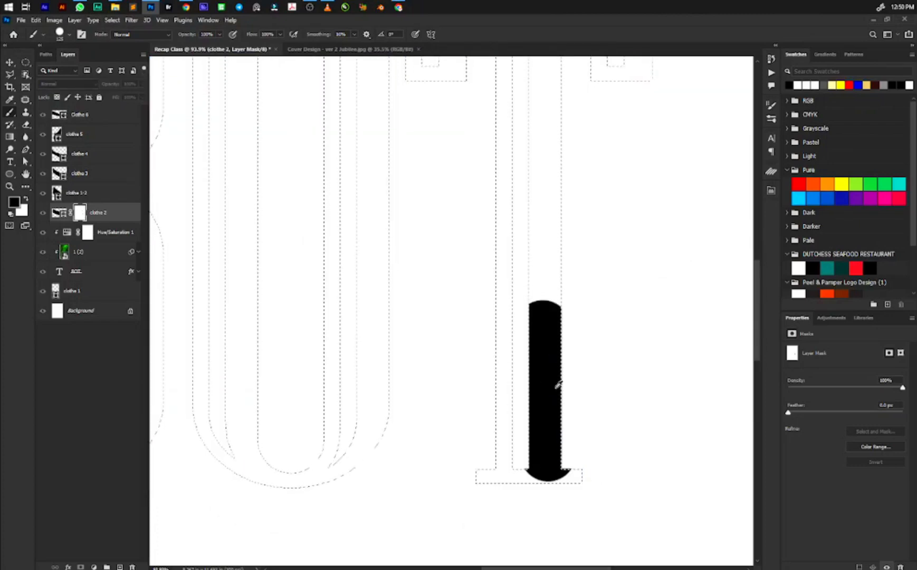
left_click(81, 213, "alt")
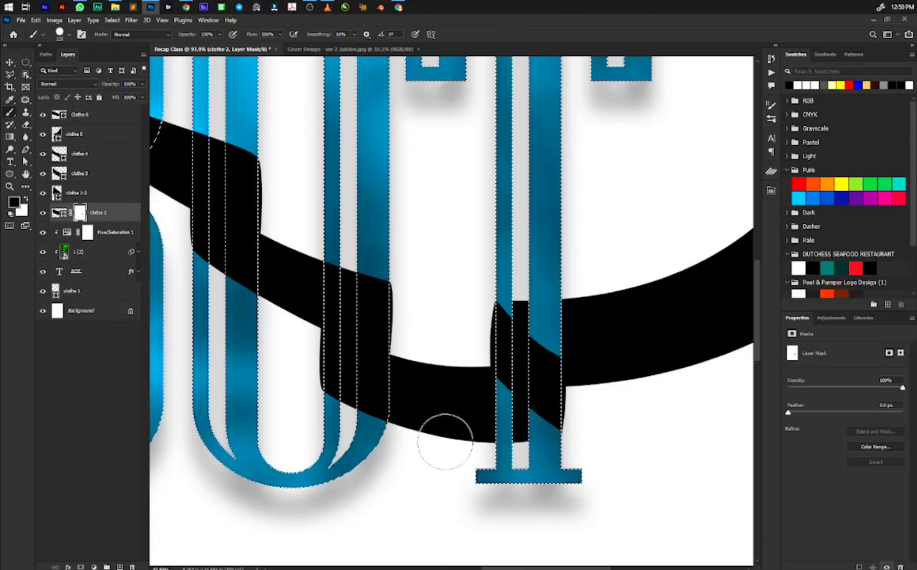
key("ctrl+d")
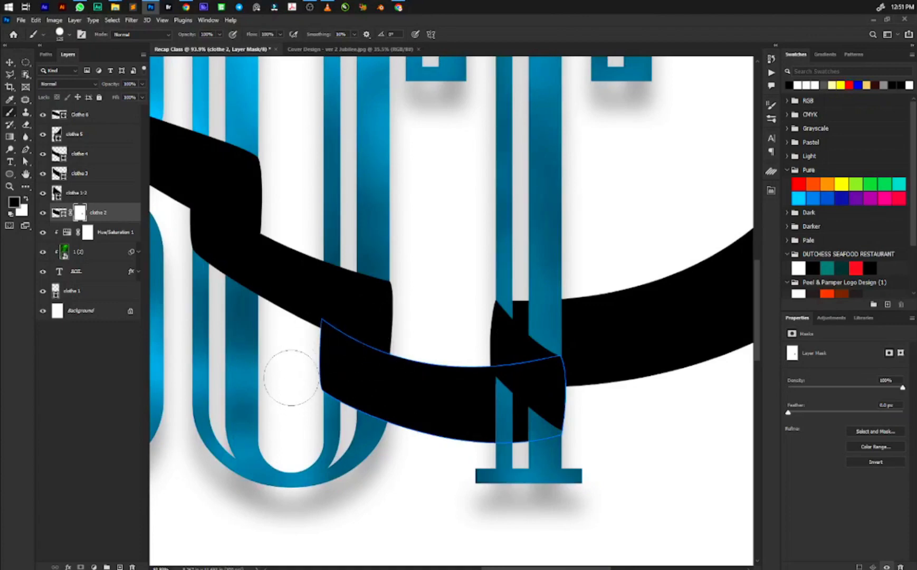
key("v")
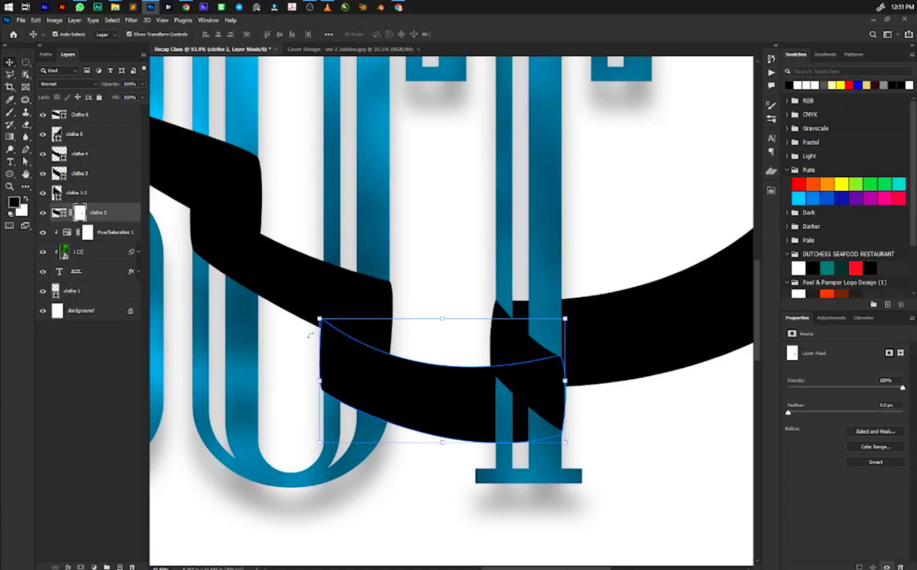
Step: Add a layer mask to the clothe 4 layer, the strip running from the B to the O
left_click(367, 298)
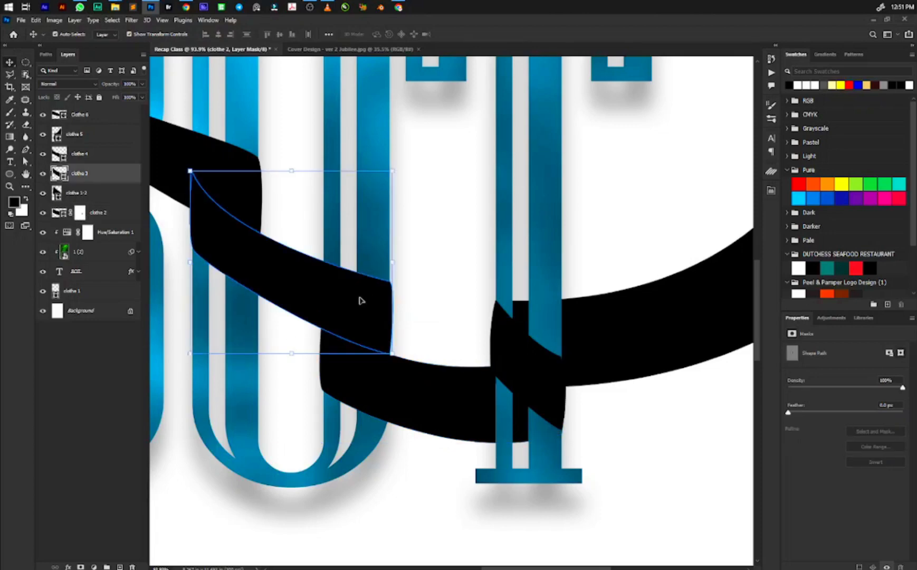
scroll(420, 360, "down", 2)
scroll(329, 342, "up", 1)
scroll(329, 342, "up", 1)
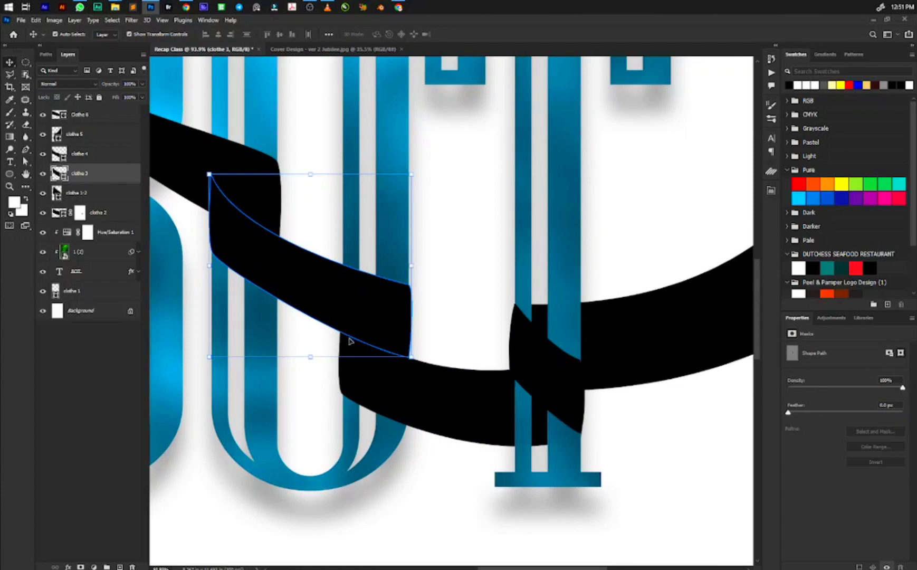
scroll(411, 363, "down", 4)
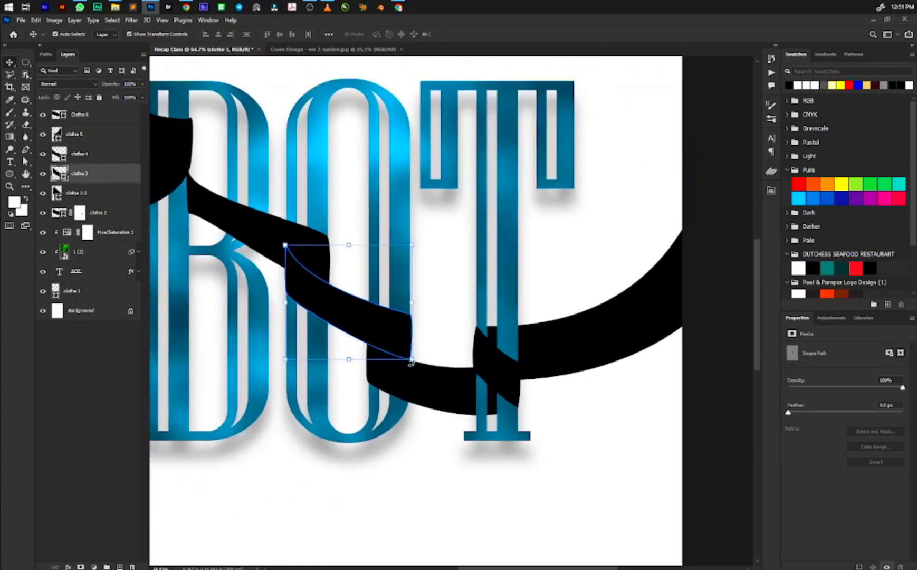
left_click_drag(309, 262, 430, 348)
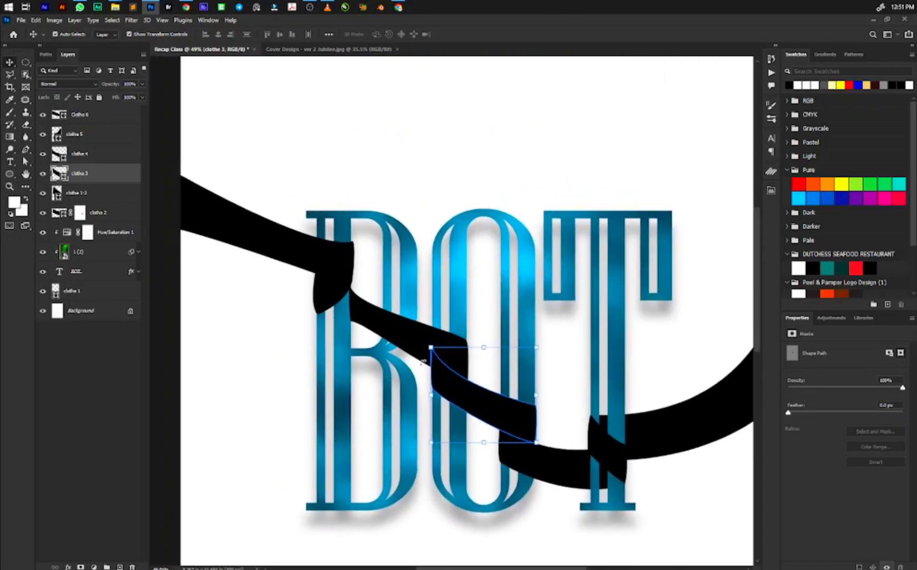
left_click(399, 336)
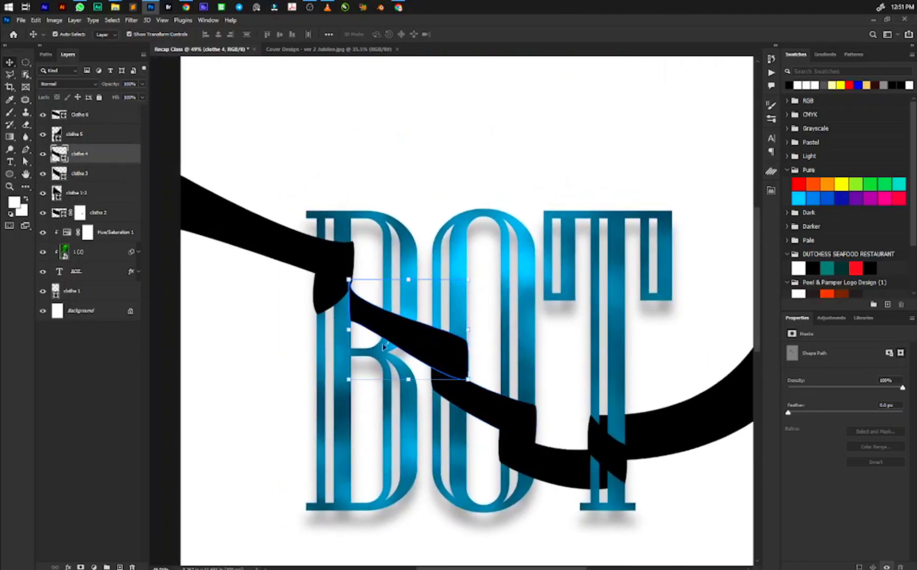
left_click(193, 386)
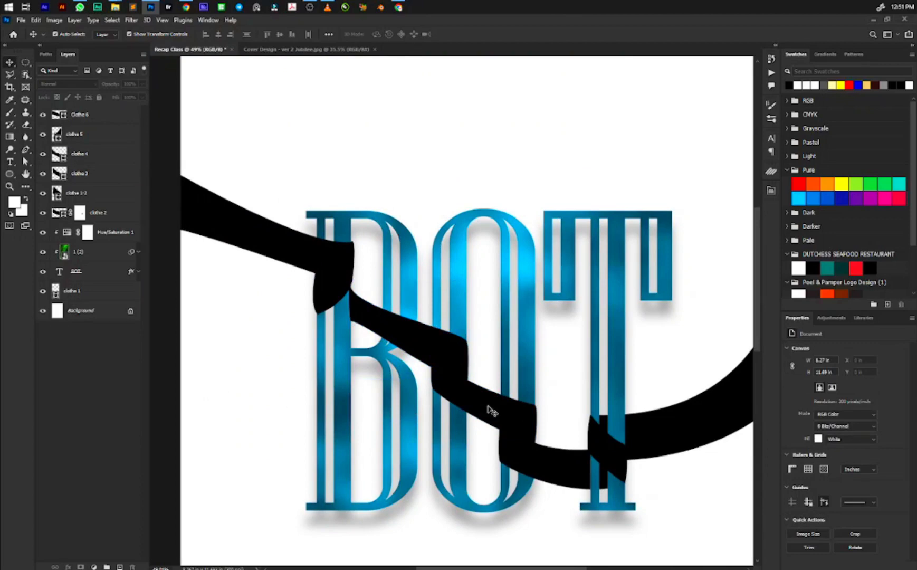
left_click(403, 334)
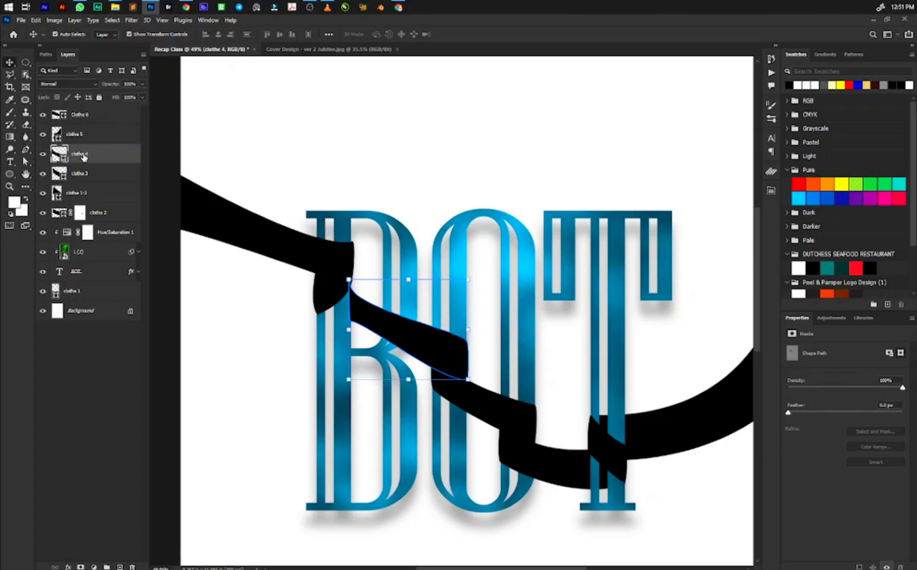
left_click(80, 567)
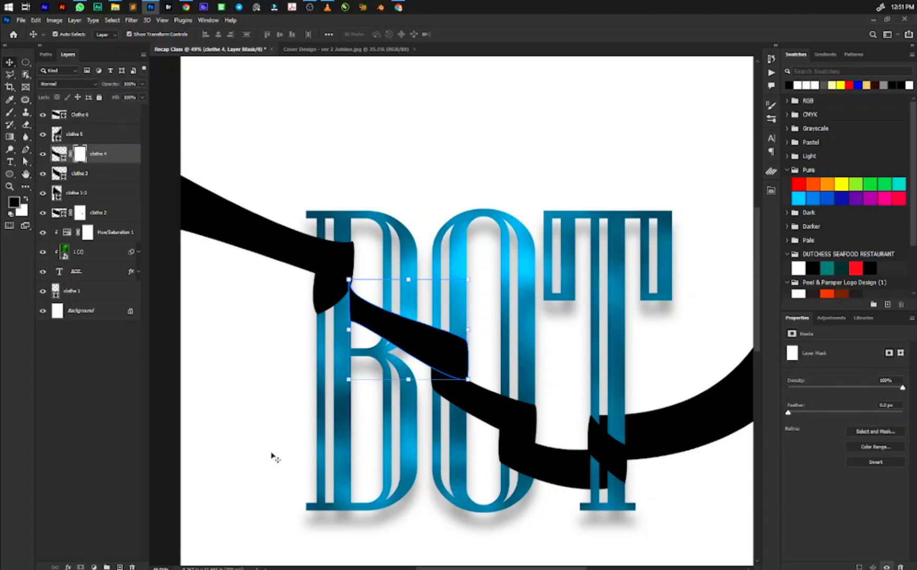
Step: Load the BOT letter outlines as a selection, paint the clothe 4 mask black over the B's upper-bowl strokes, and deselect
scroll(364, 316, "up", 2)
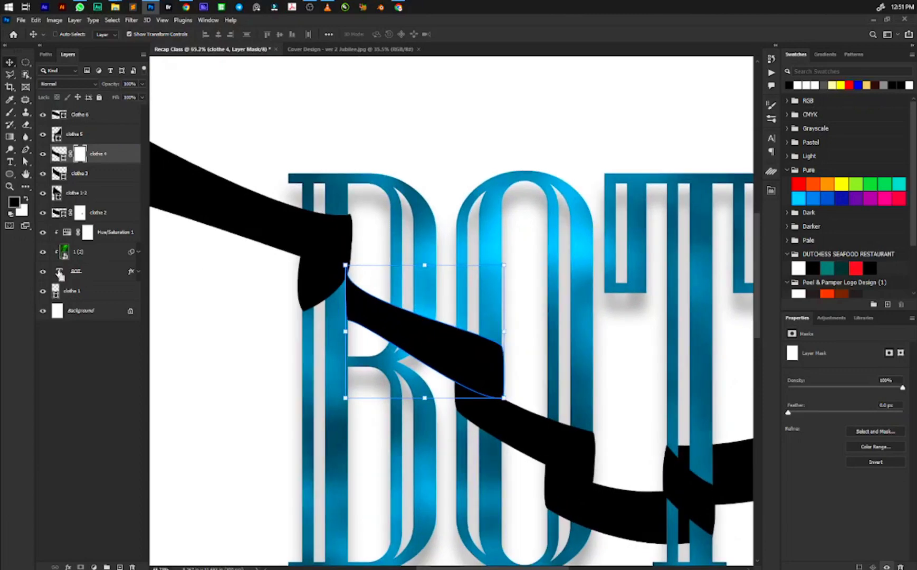
left_click(59, 272, "ctrl")
key("ctrl+plus")
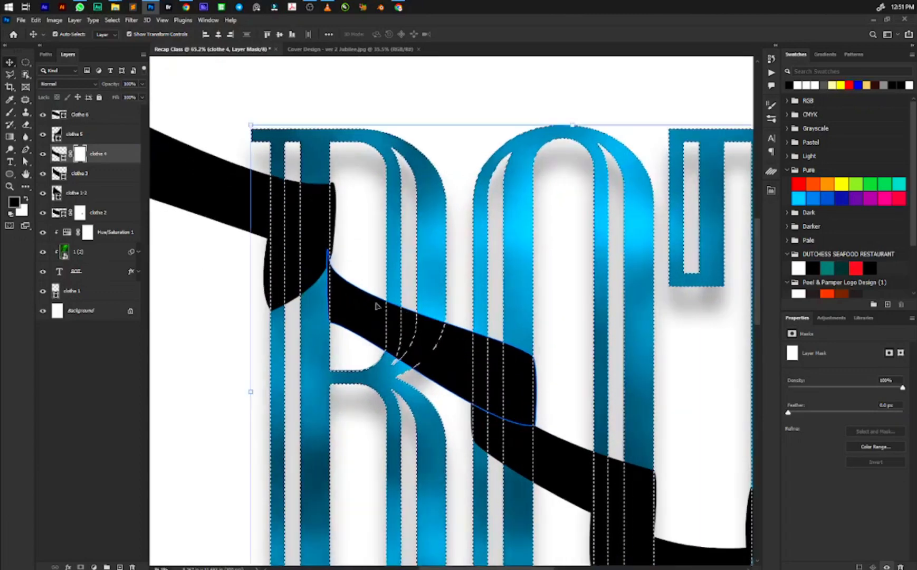
key("b")
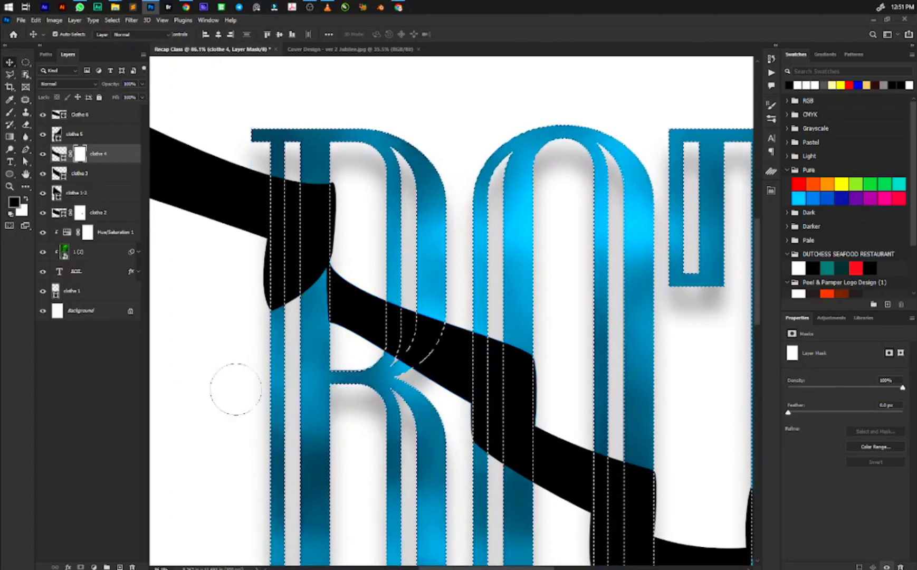
mouse_move(406, 333)
left_mouse_down()
mouse_move(431, 332)
mouse_move(428, 309)
mouse_move(413, 356)
mouse_move(384, 373)
mouse_move(380, 282)
mouse_move(387, 369)
mouse_move(419, 305)
left_mouse_up()
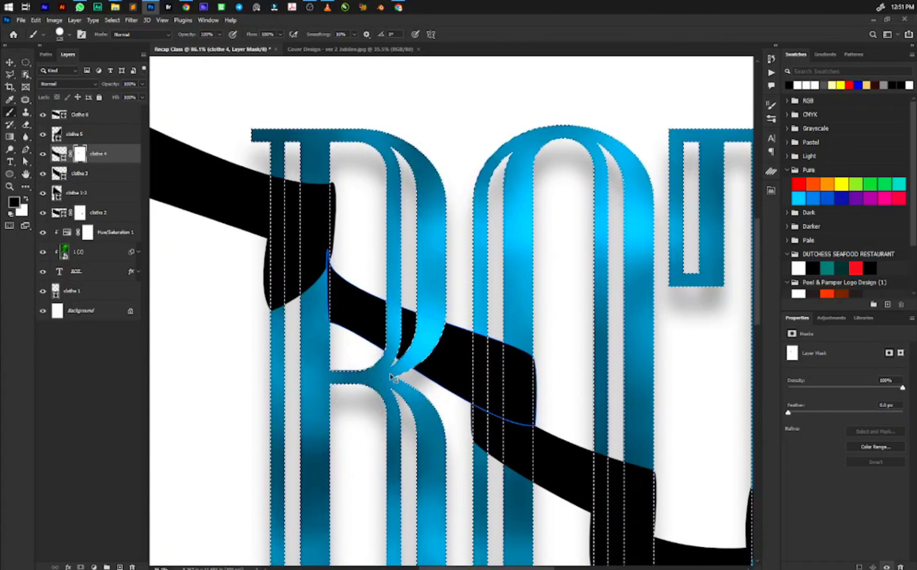
key("ctrl+d")
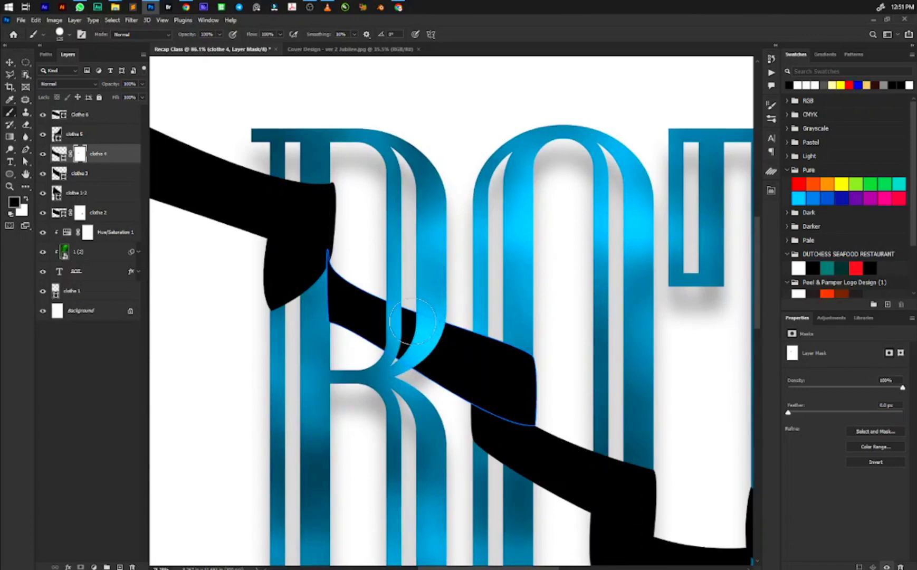
scroll(377, 328, "down", 3)
scroll(378, 327, "down", 1)
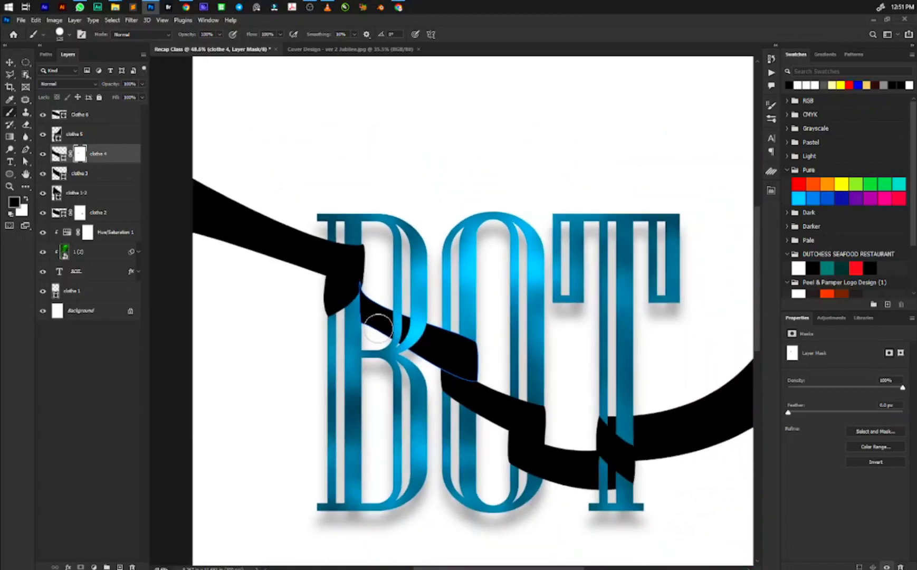
Step: Move the Clothe 6 layer, the strip entering the B from the page edge, directly beneath the BOT text layer and deselect it
key("v")
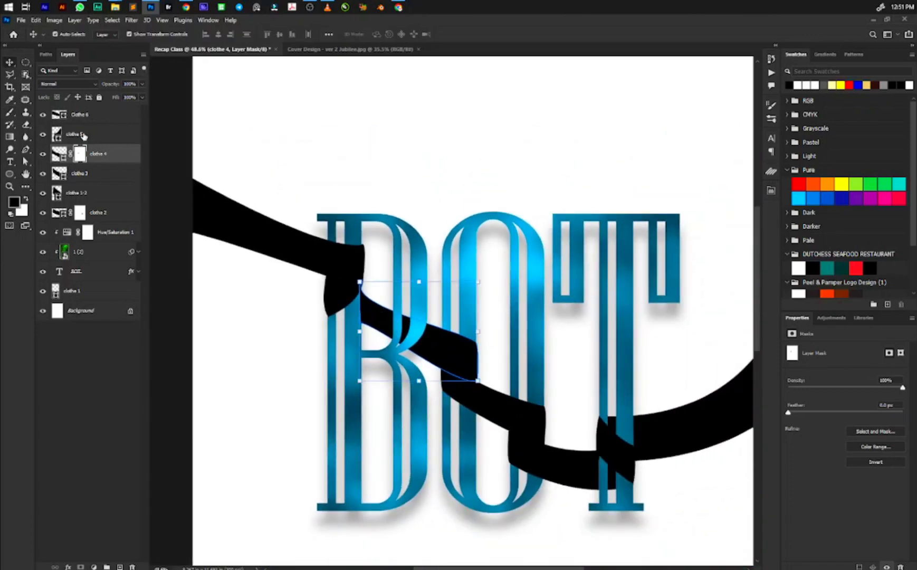
left_click(82, 136)
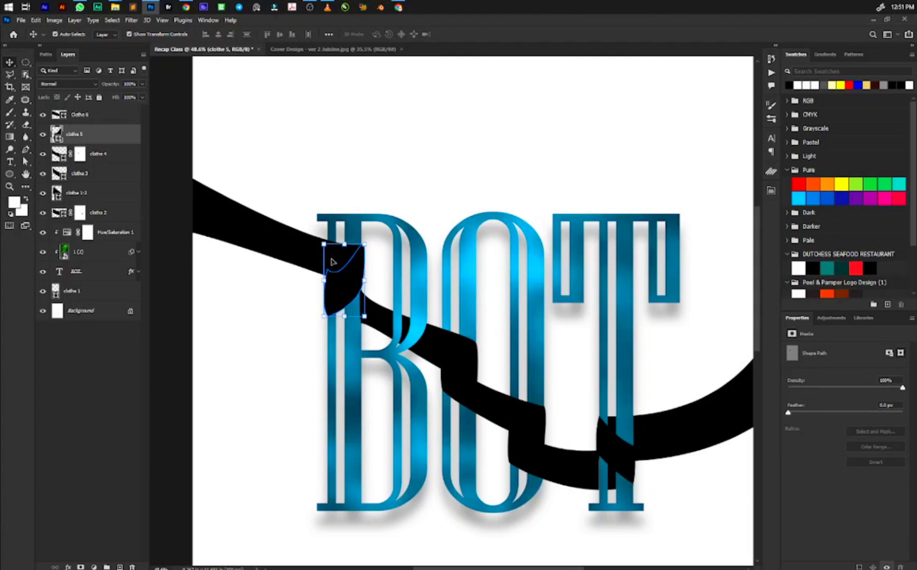
left_click(262, 238)
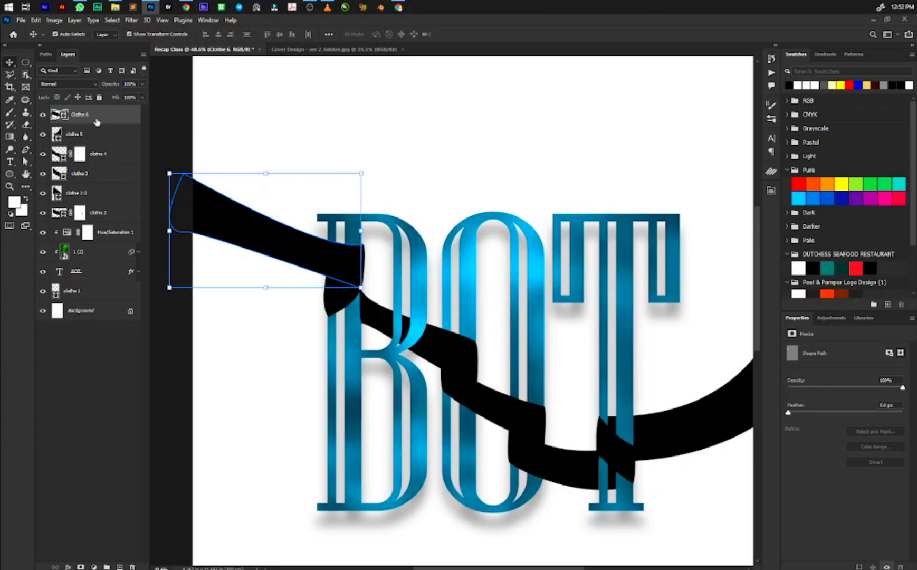
left_click_drag(96, 122, 97, 279)
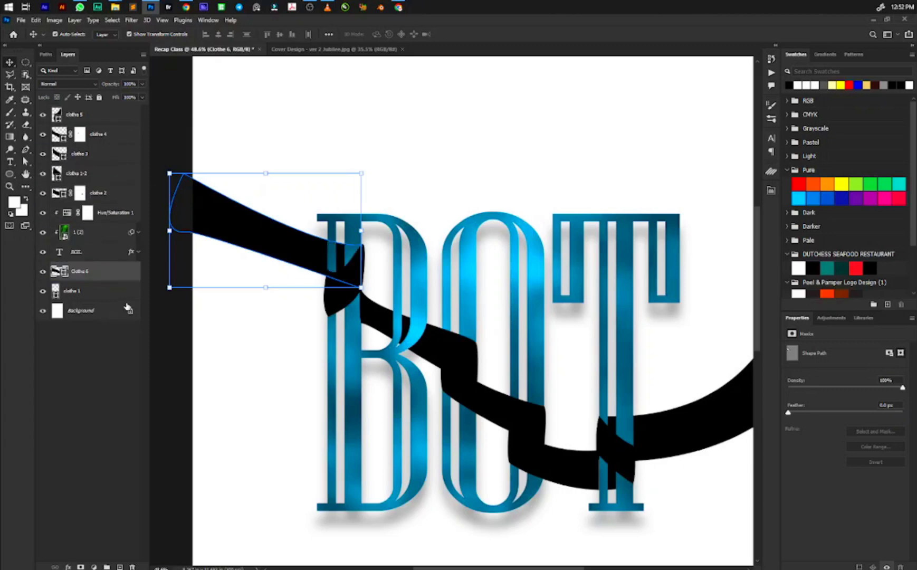
scroll(320, 204, "down", 3)
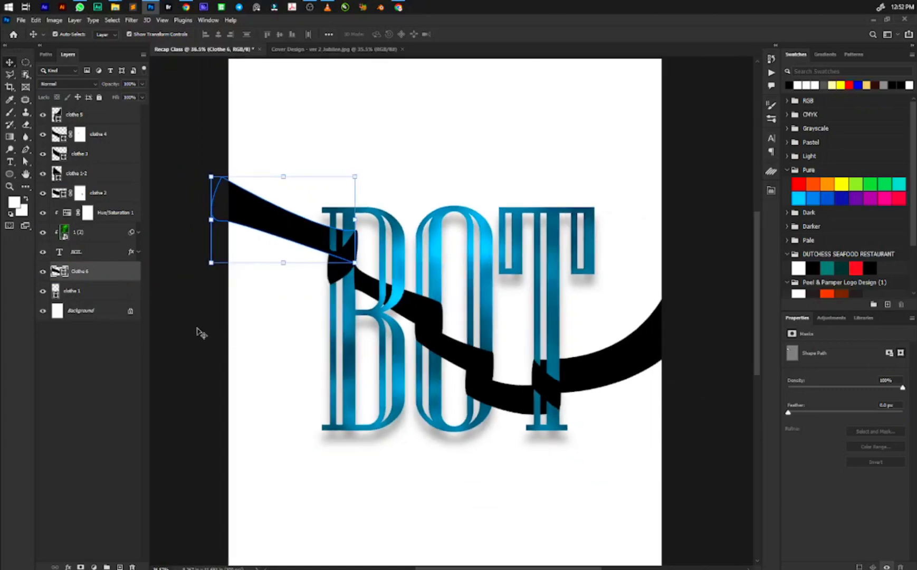
left_click(197, 328)
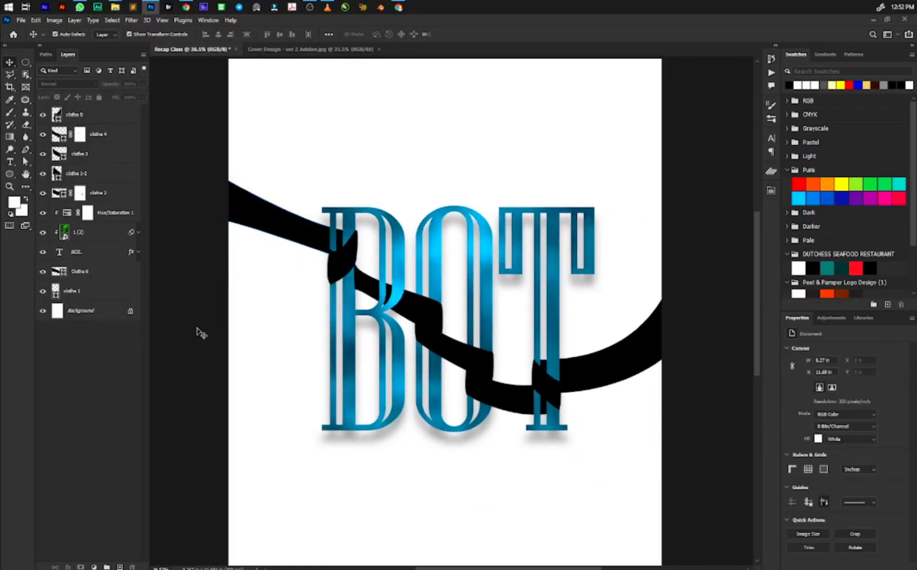